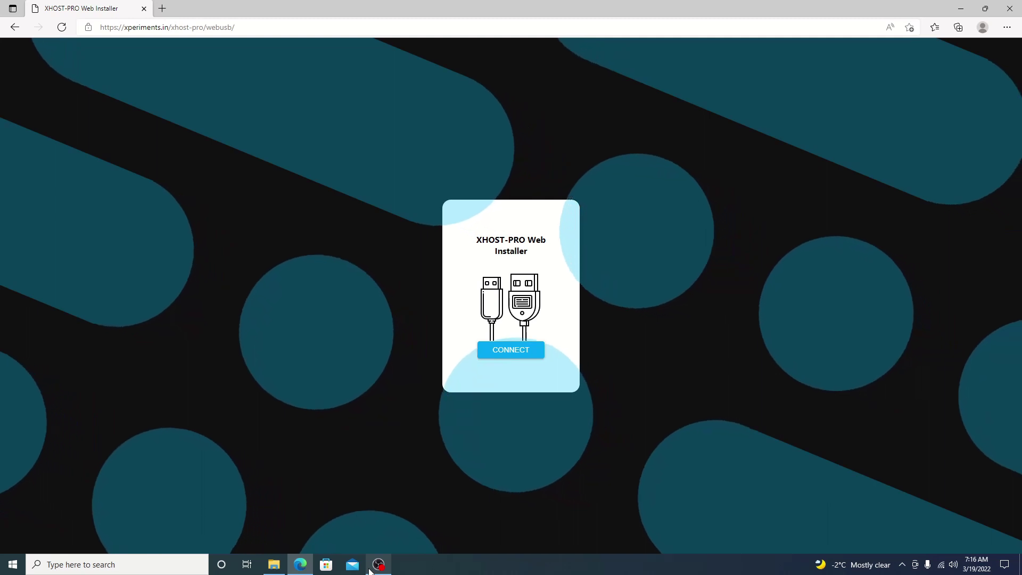
Step: Connect to the CP2102N USB to UART device on COM4 and start the XHOST-PRO install
left_click(492, 354)
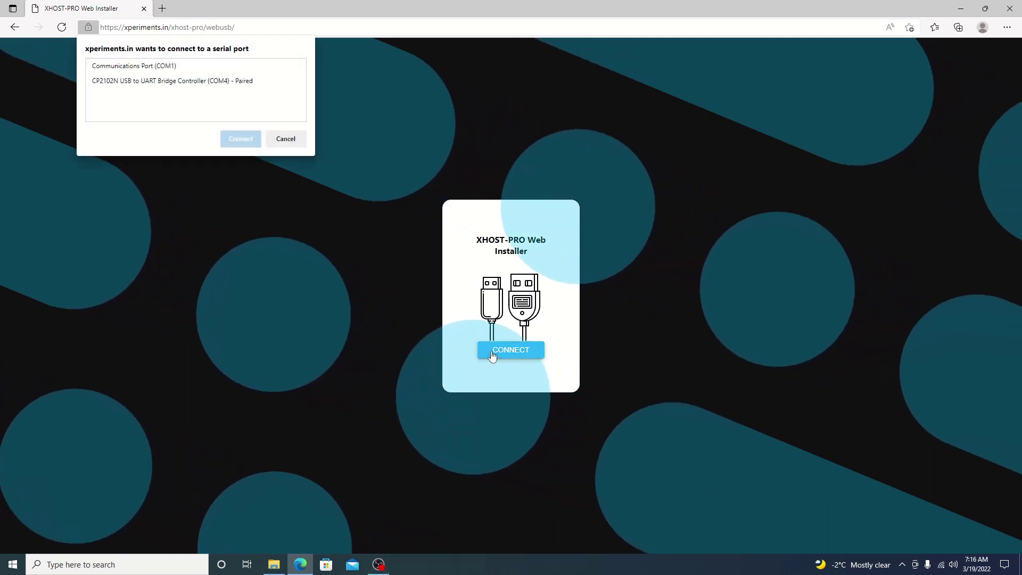
left_click(215, 85)
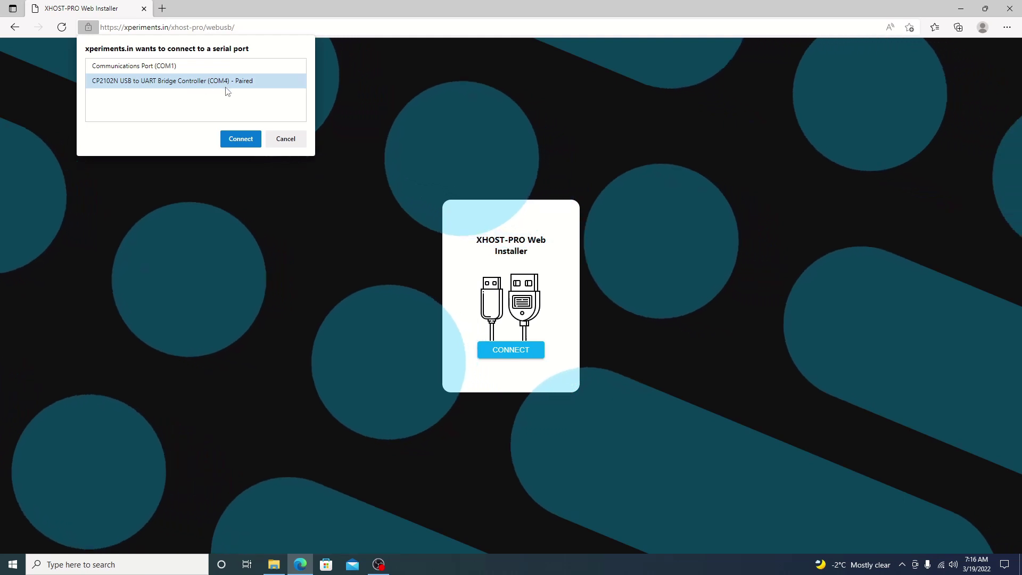
left_click(242, 139)
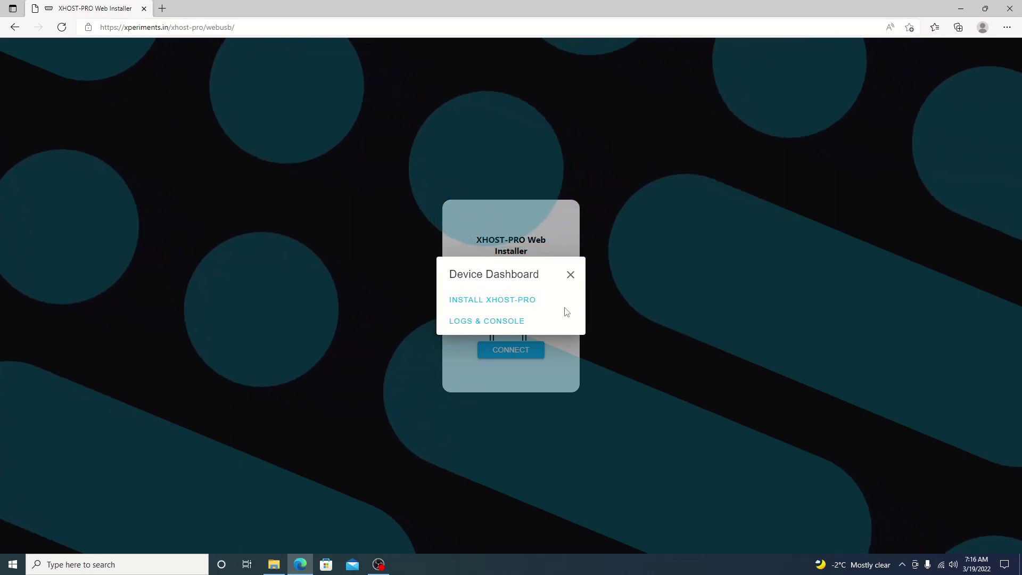
left_click(473, 310)
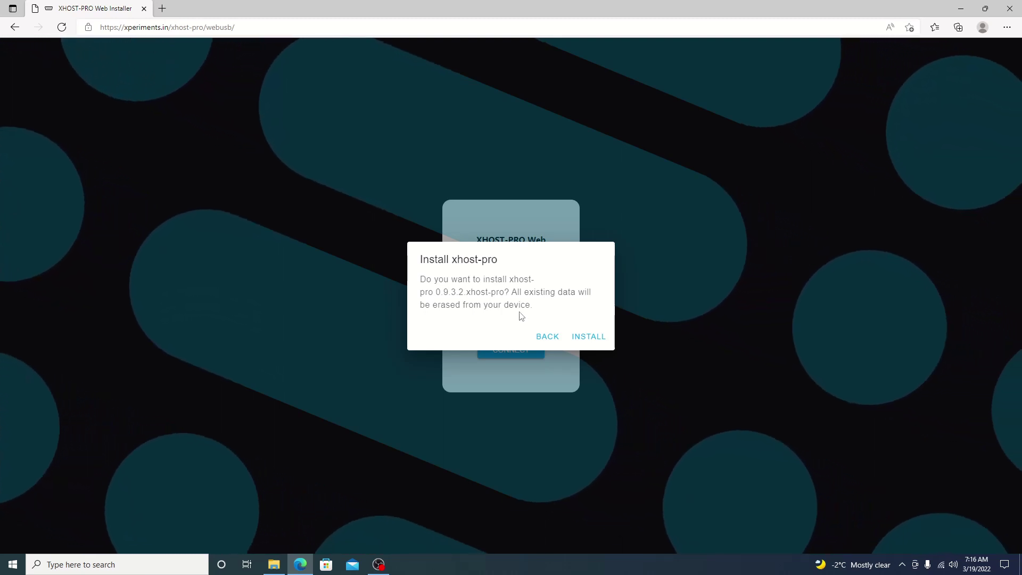
Step: Confirm installing xhost-pro 0.9.3.2, accepting that existing data will be erased
left_click(587, 338)
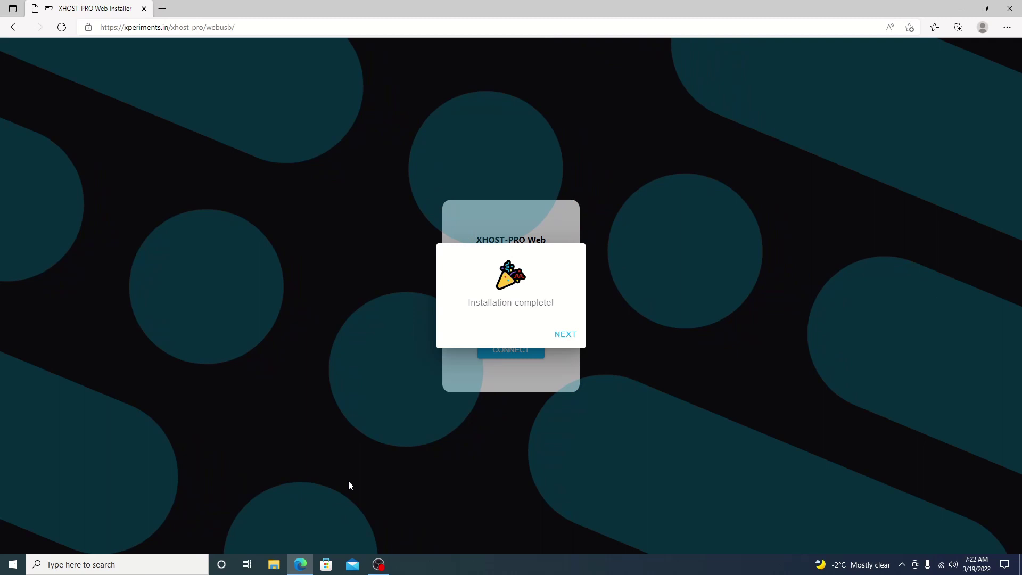
Step: Close the Installation complete! message with NEXT
left_click(566, 335)
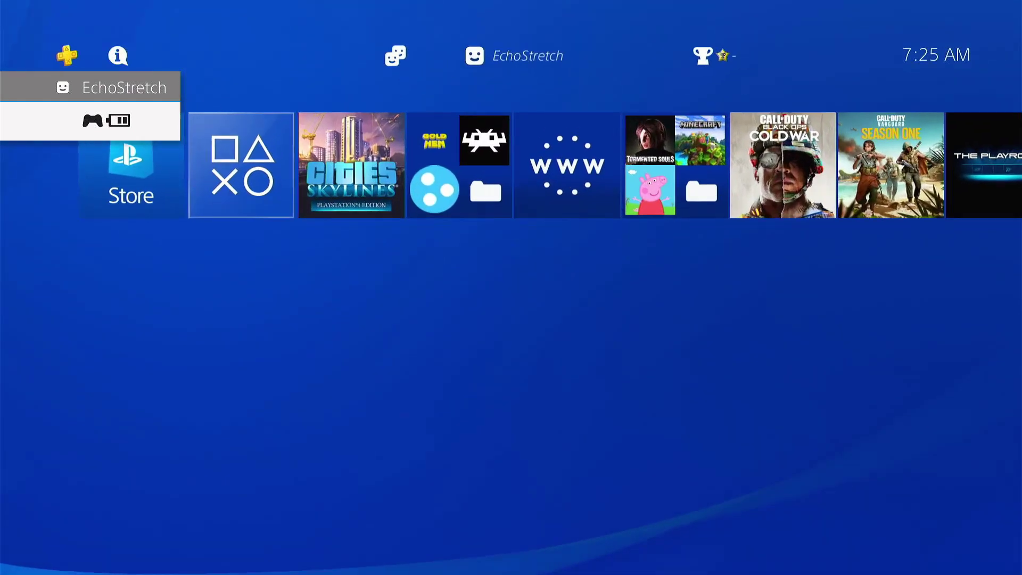
Step: Go from the home function row into Settings and open the Network page
key("Up")
key("Right")
key("Right")
key("Right")
key("Right")
key("Right")
key("Right")
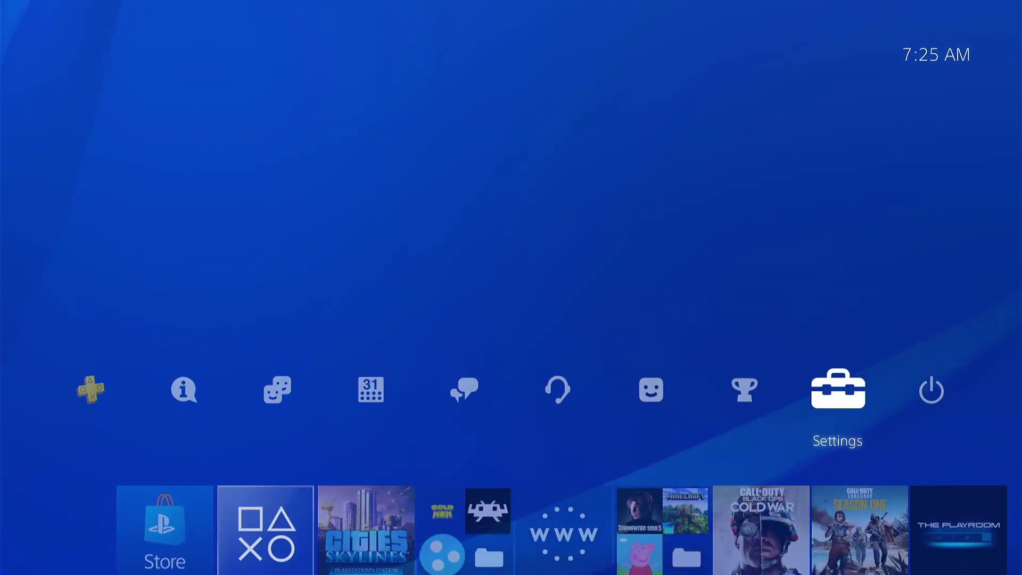
key("Return")
key("Up")
key("Up")
key("Up")
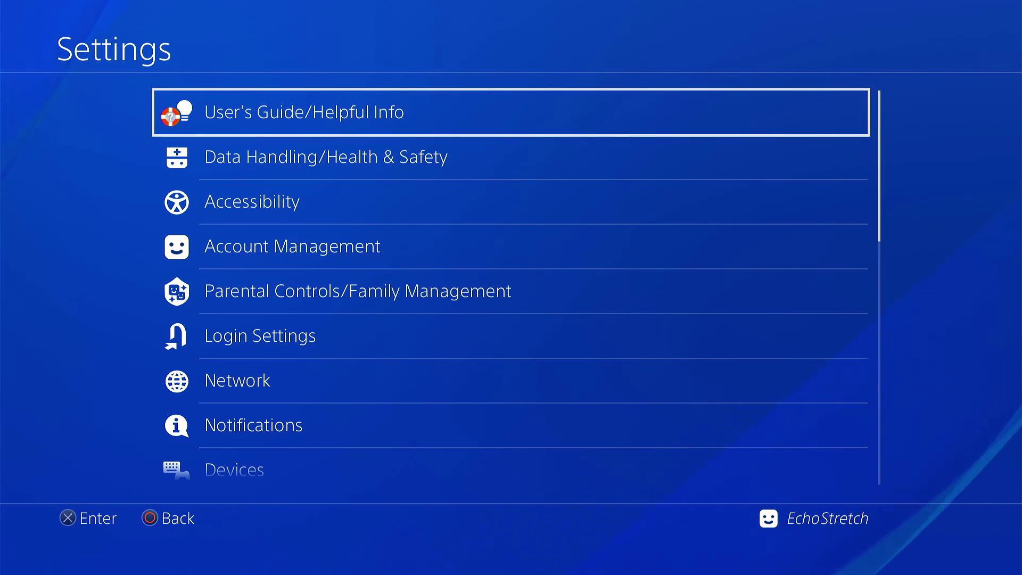
key("Down")
key("Down")
key("Down")
key("Down")
key("Down")
key("Down")
key("Down")
key("Down")
key("Down")
key("Down")
key("Down")
key("Down")
key("Down")
key("Down")
key("Down")
key("Down")
key("Down")
key("Down")
key("Down")
key("Down")
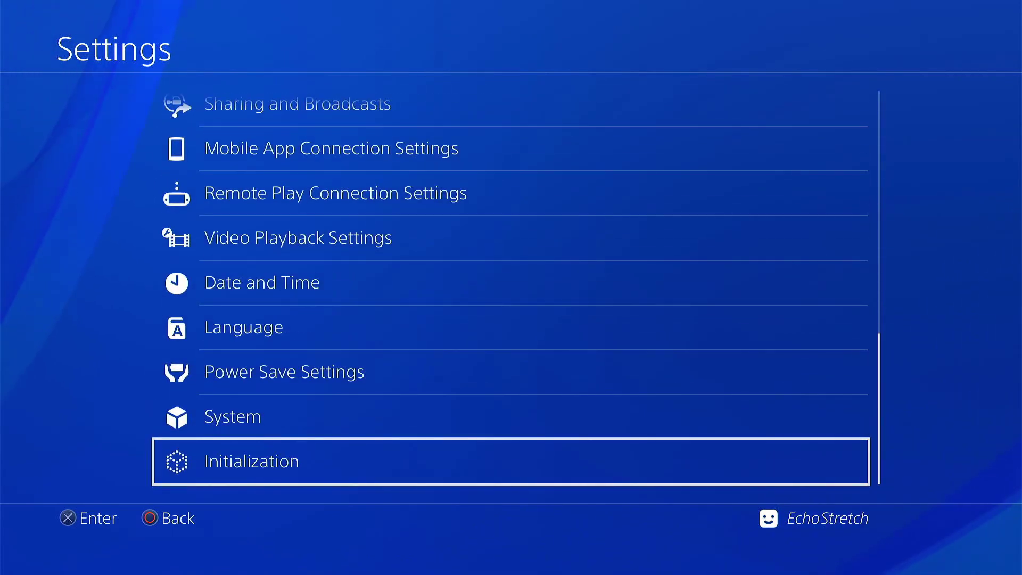
key("Up")
key("Up")
key("Up")
key("Up")
key("Up")
key("Up")
key("Up")
key("Up")
key("Up")
key("Up")
key("Up")
key("Up")
key("Up")
key("Up")
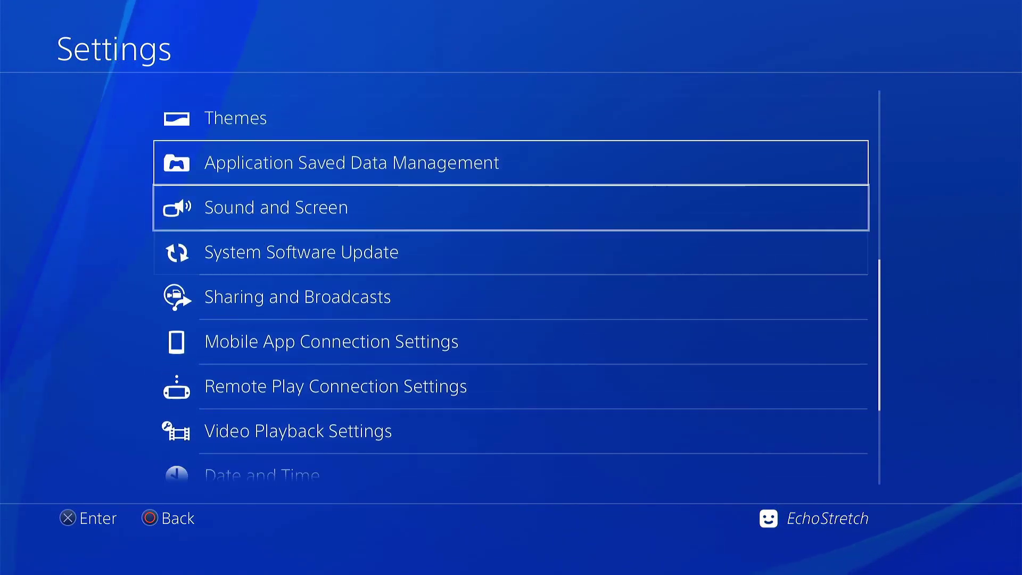
key("Up")
key("Return")
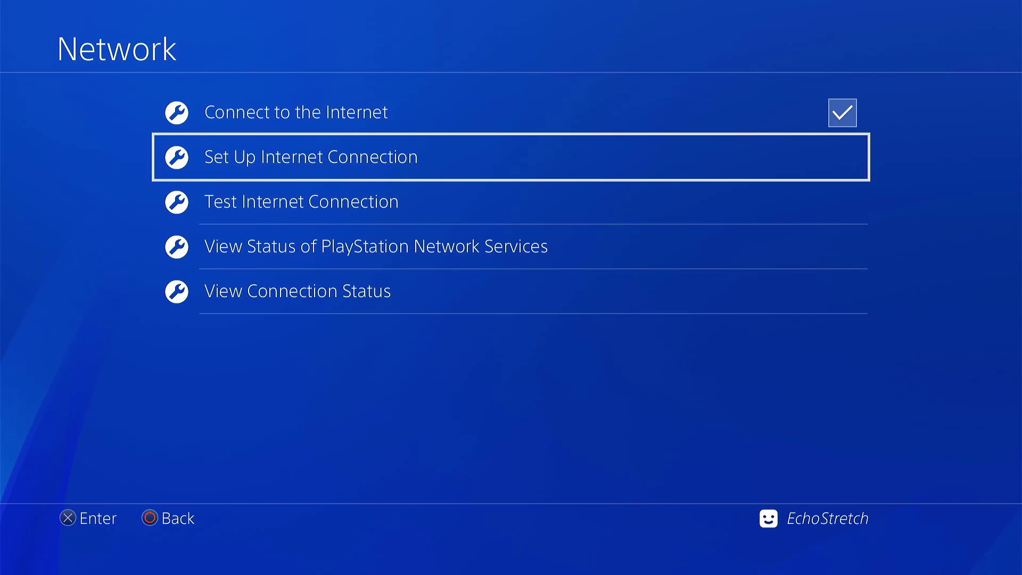
Step: Set up a Wi-Fi internet connection to the xhost-pro network using its password
key("Return")
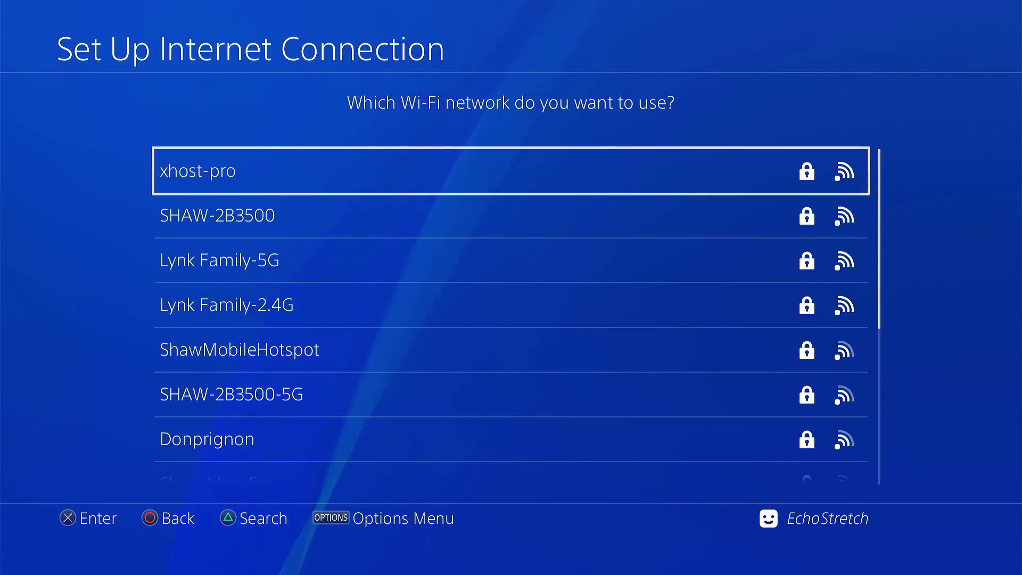
key("Return")
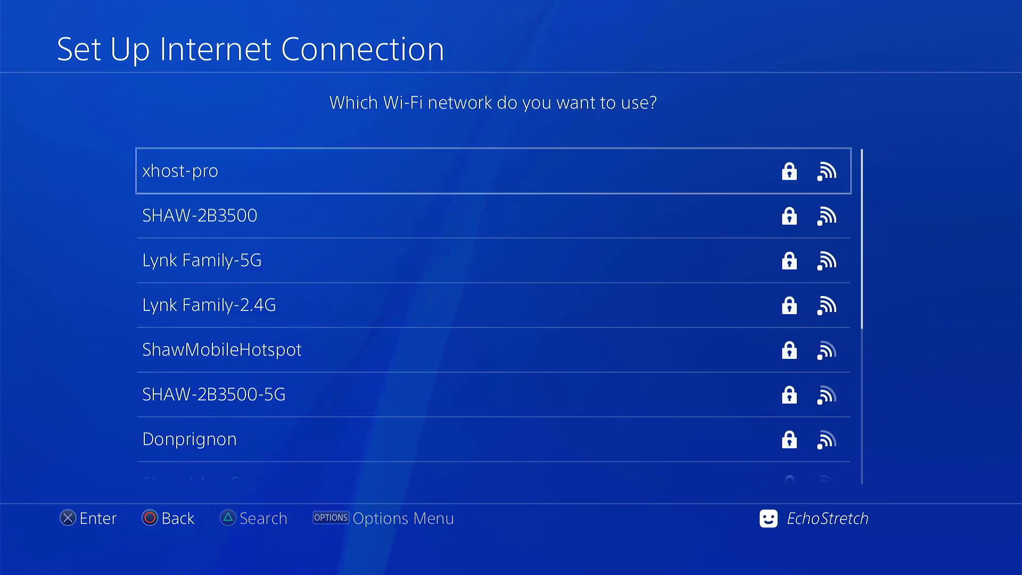
key("Up")
key("Left")
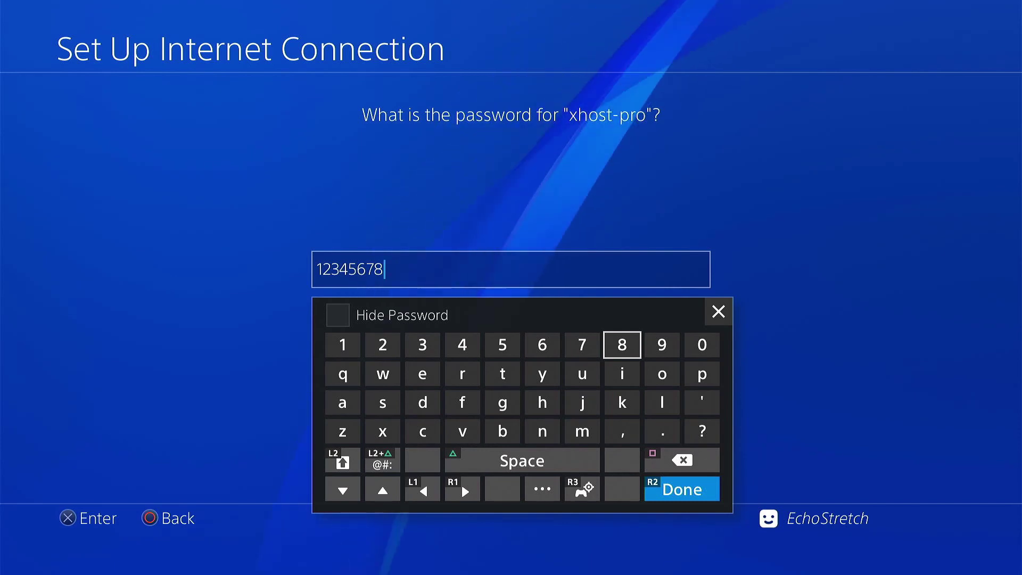
key("Escape")
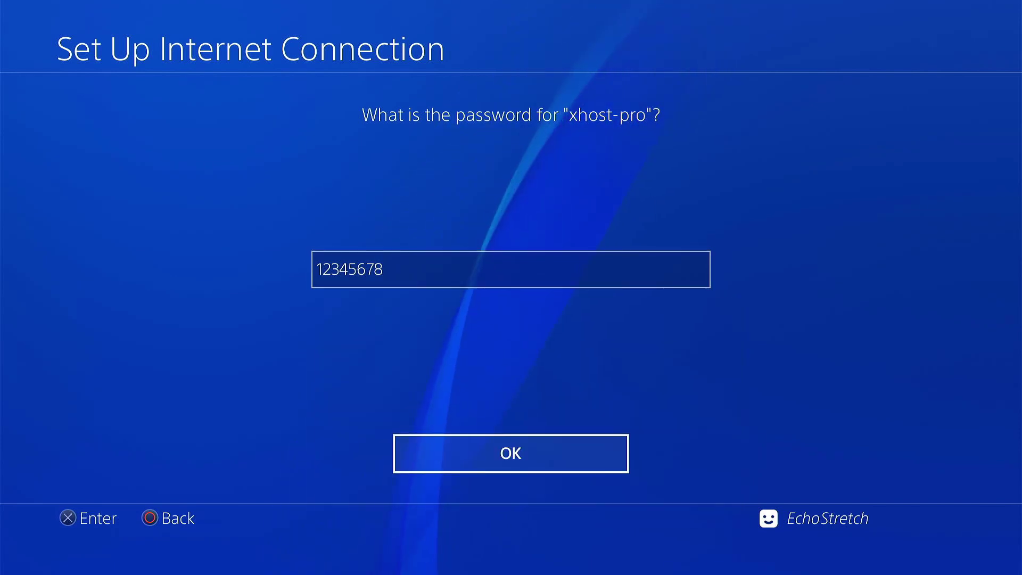
key("Return")
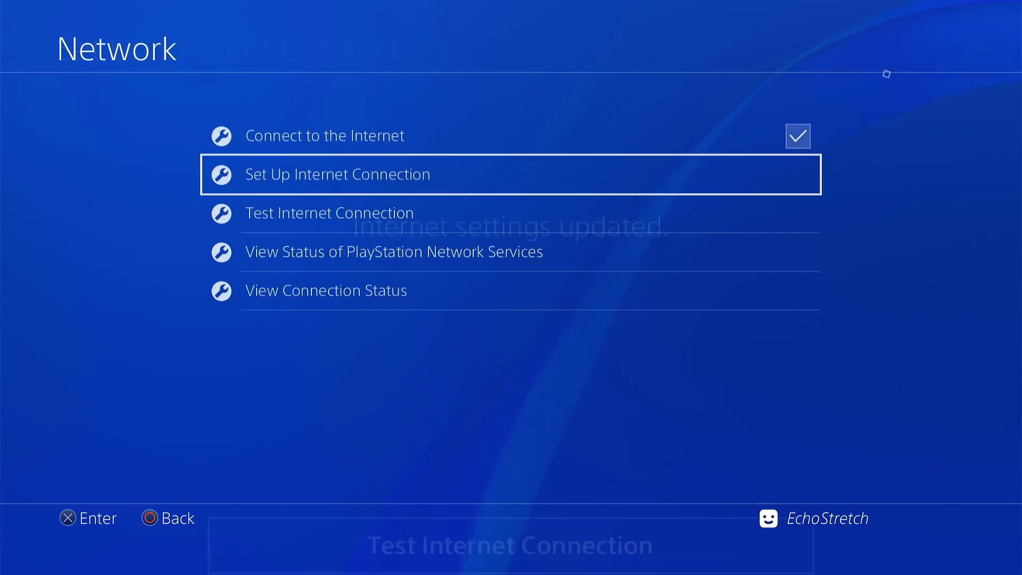
Step: Leave Settings for the home screen and launch the Internet Browser
key("Escape")
key("Up")
key("Up")
key("Up")
key("Up")
key("Up")
key("Up")
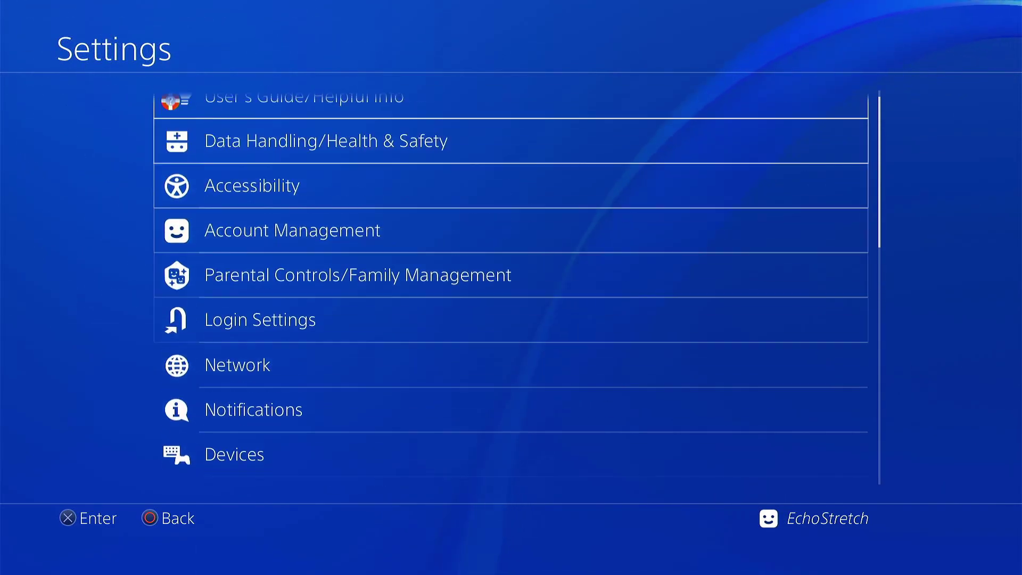
key("Return")
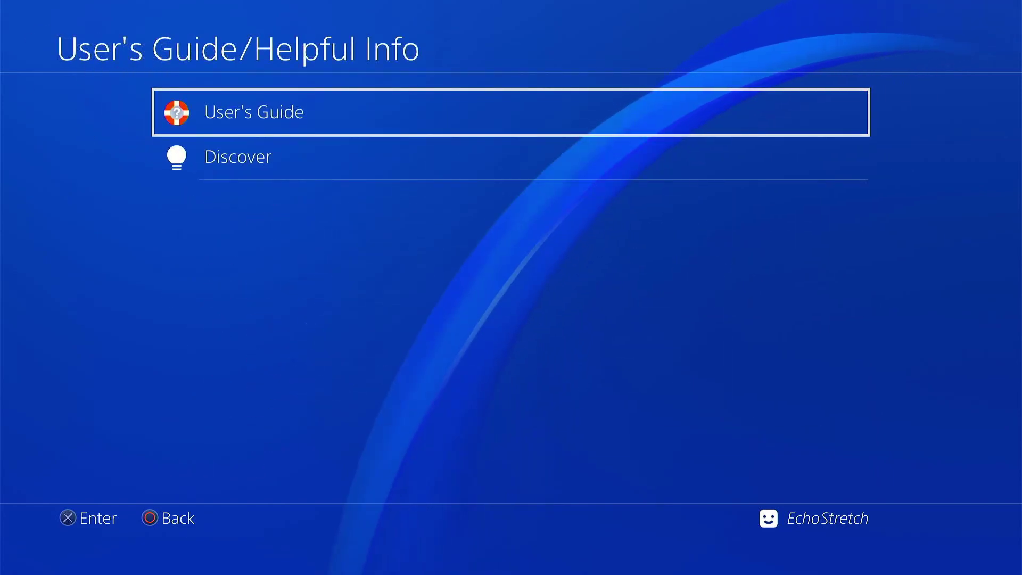
key("Escape")
key("Escape")
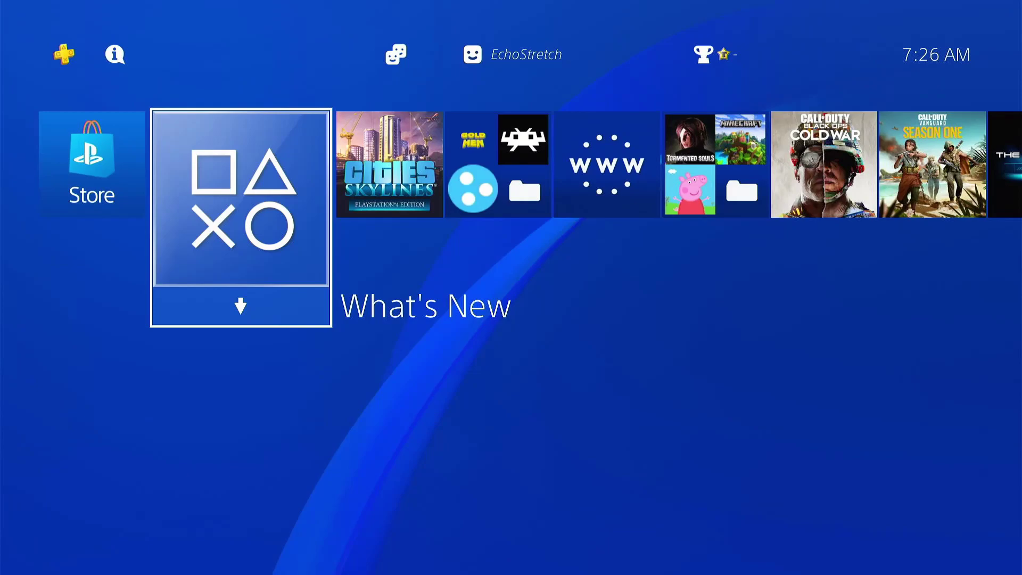
key("Right")
key("Right")
key("Right")
key("Return")
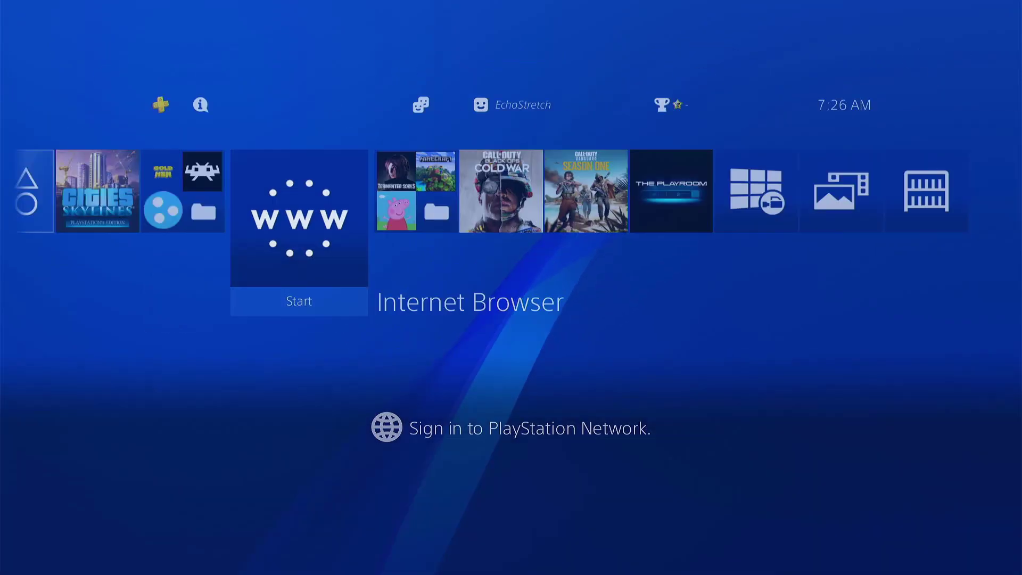
Step: Close the current browser page and delete all frequently used pages
key("Menu")
key("Down")
key("Down")
key("Down")
key("Down")
key("Down")
key("Down")
key("Return")
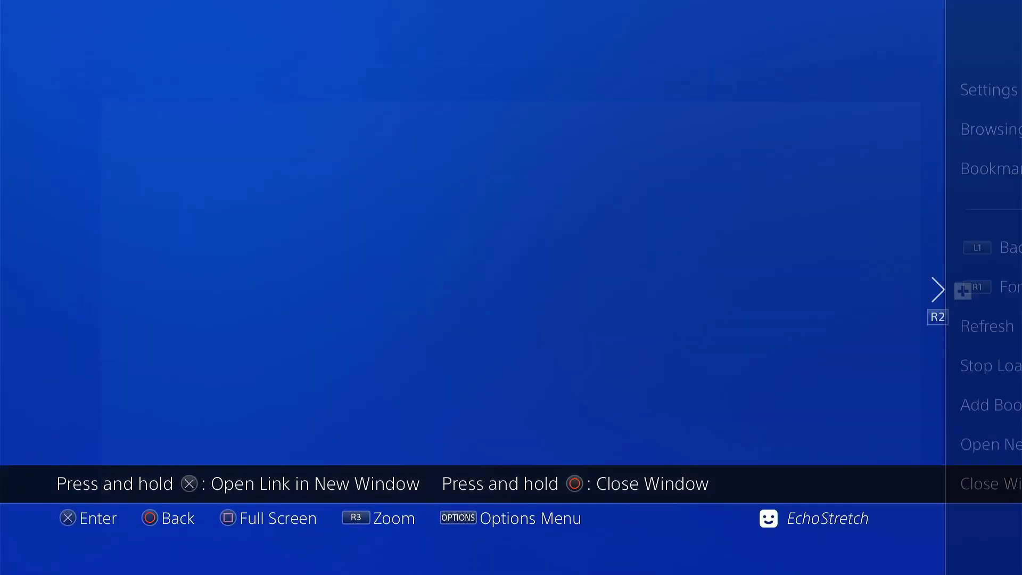
key("Menu")
key("Return")
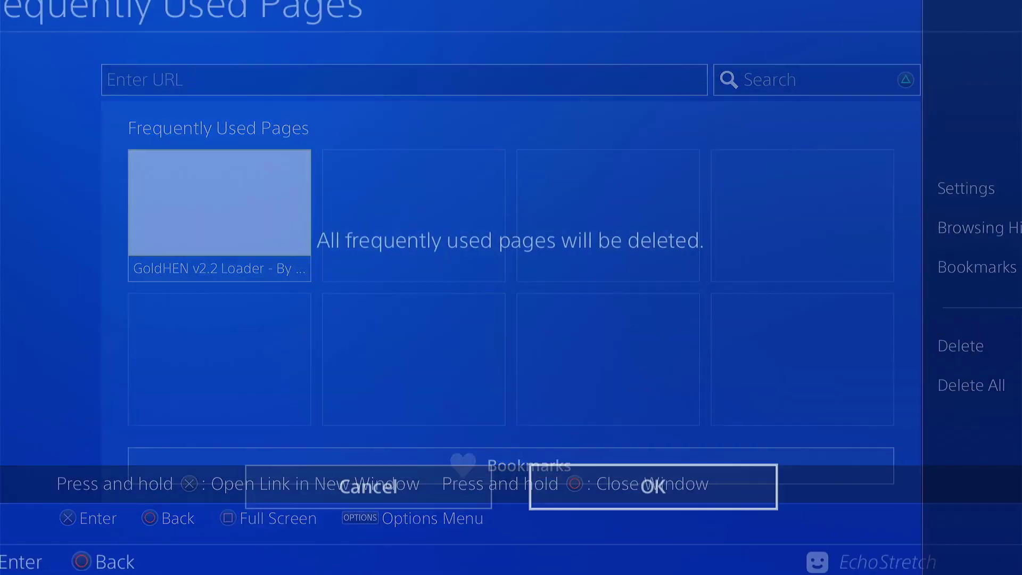
key("Return")
Step: Clear the browser's browsing history and return to the start page
key("Menu")
key("Return")
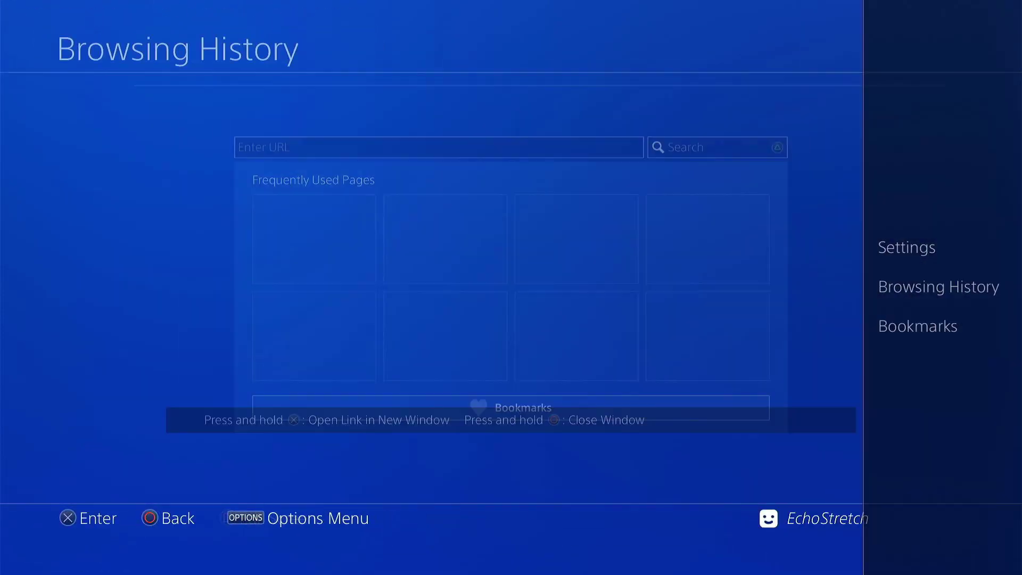
key("Menu")
key("Return")
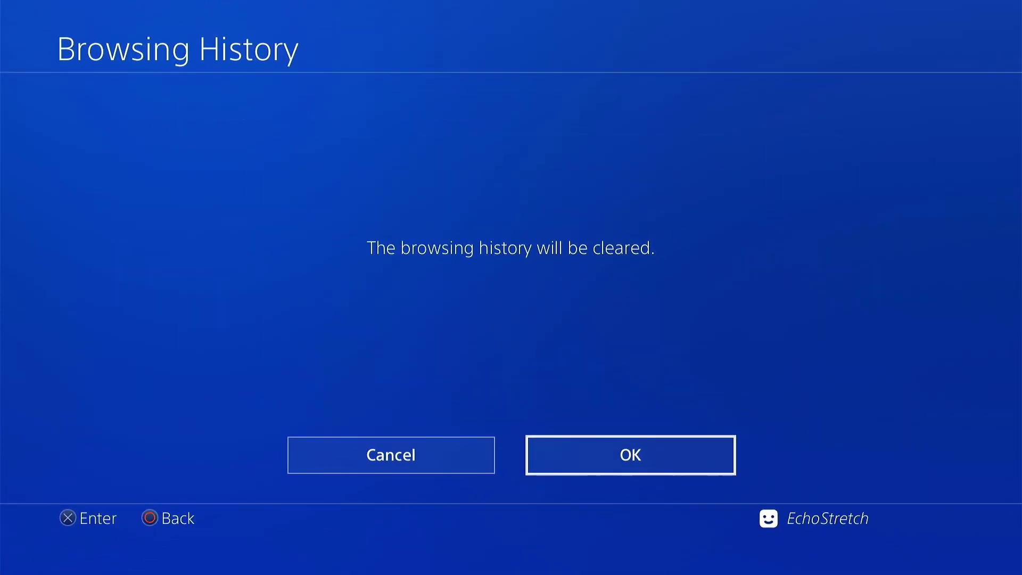
key("Return")
key("Escape")
Step: Delete cookies and clear website data in browser settings, then relaunch the browser
key("Menu")
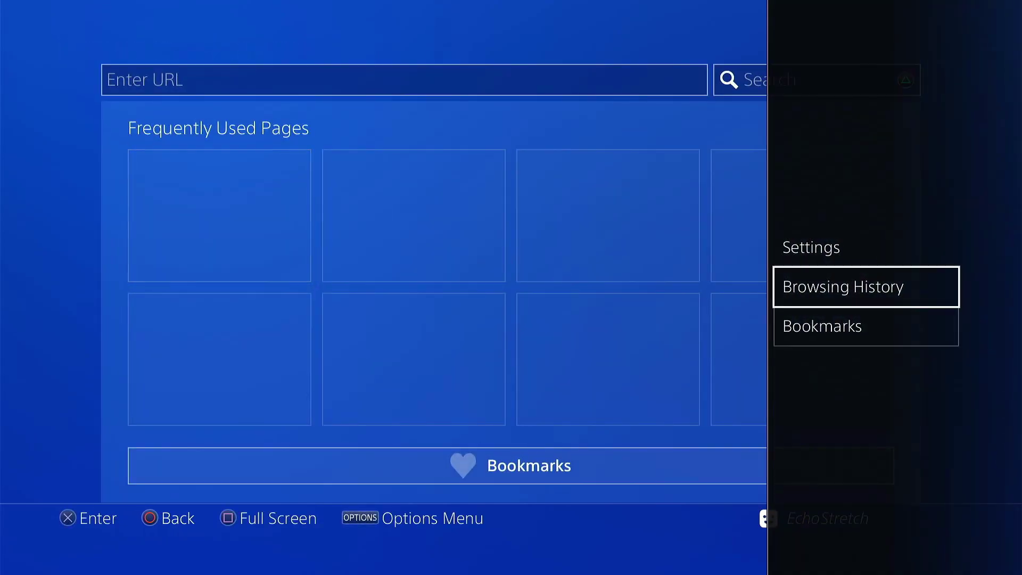
key("Up")
key("Return")
key("Down")
key("Return")
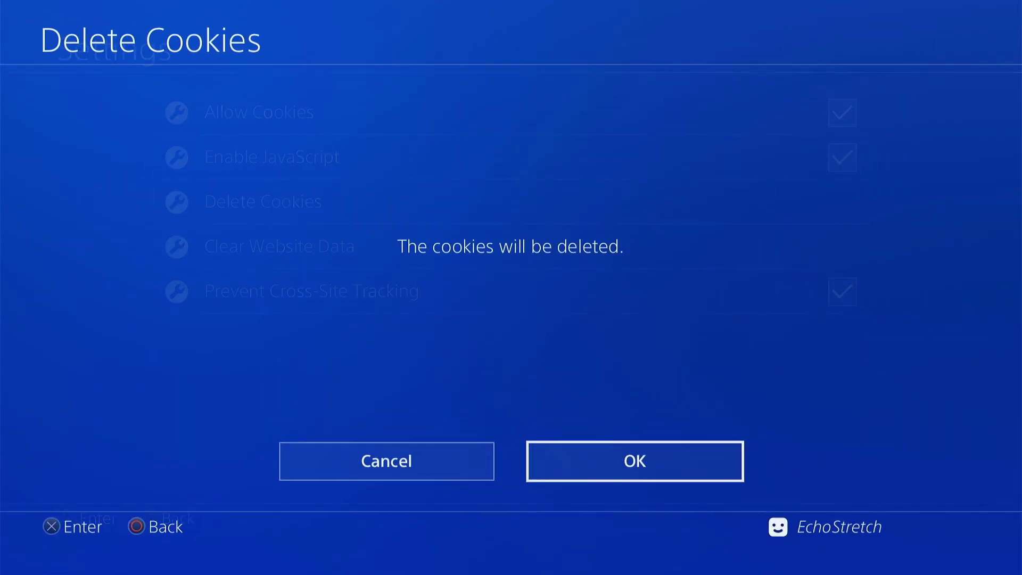
key("Return")
key("Down")
key("Return")
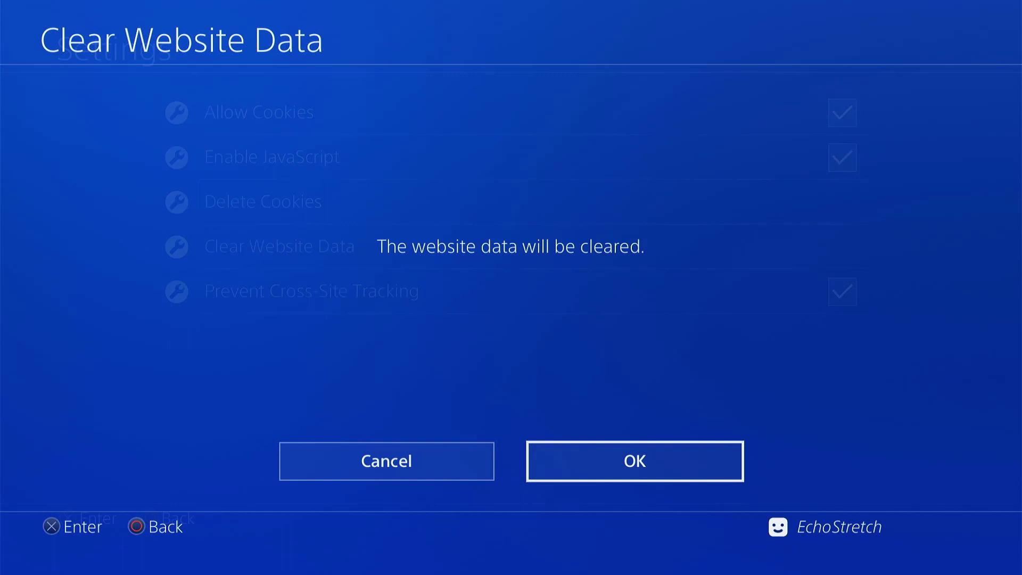
key("Return")
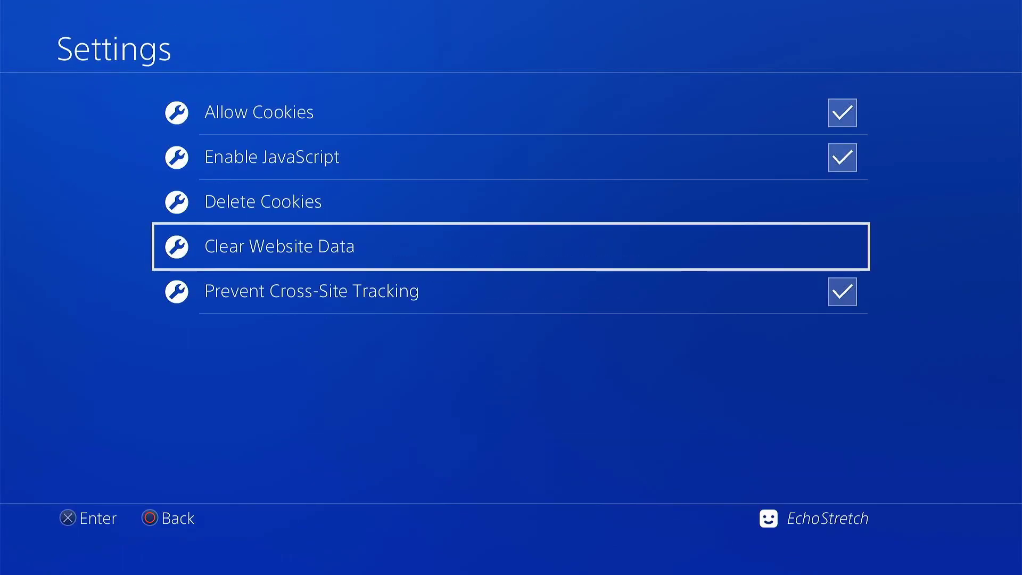
key("Escape")
key("Escape")
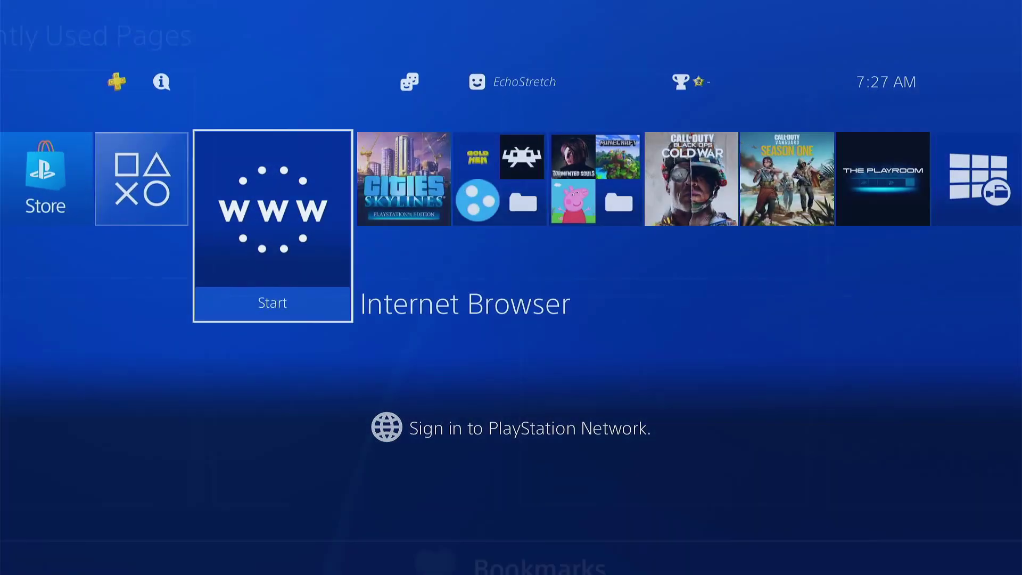
key("Return")
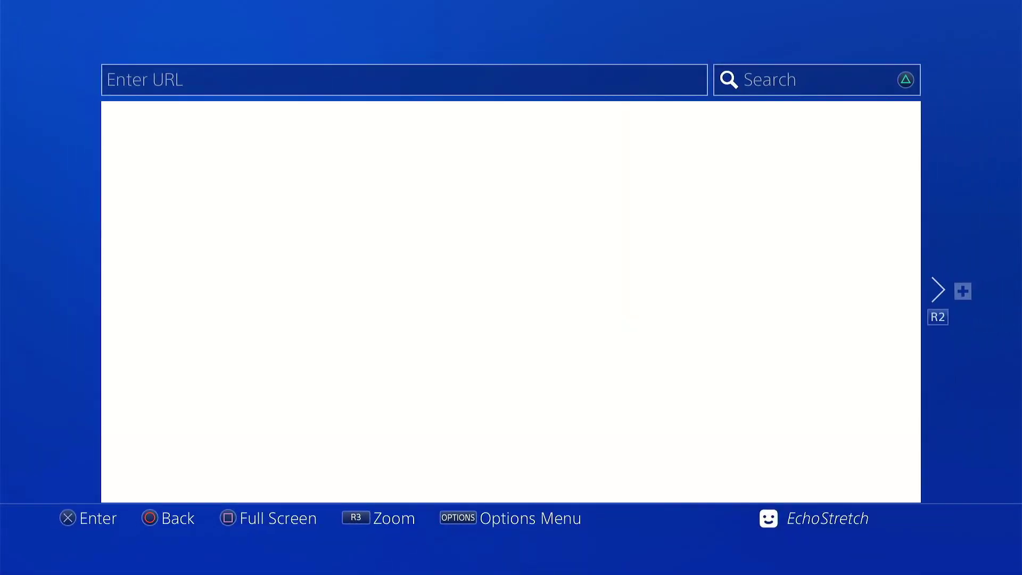
key("Menu")
key("Down")
key("Down")
key("Down")
key("Down")
key("Down")
key("Down")
key("Return")
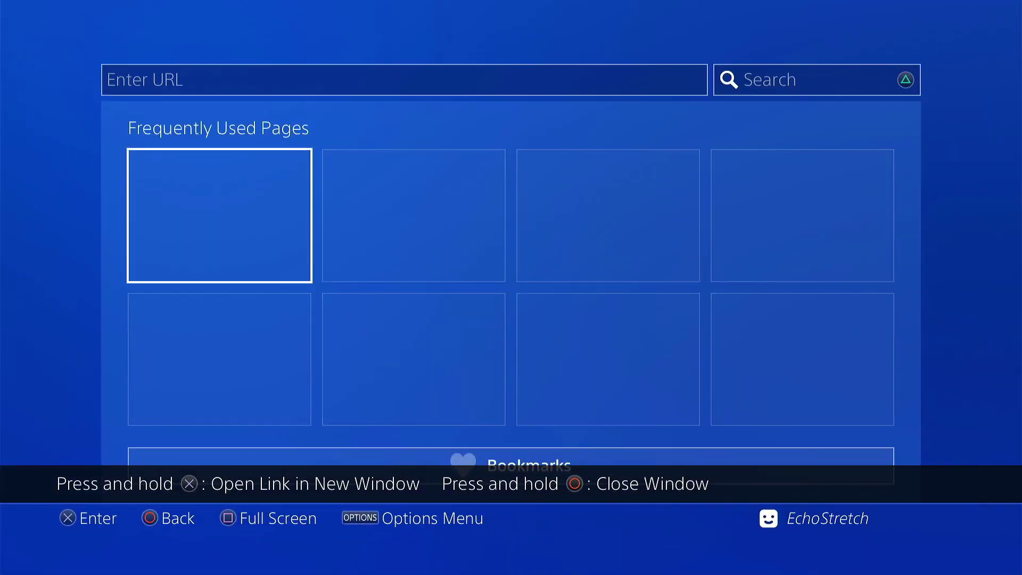
key("Return")
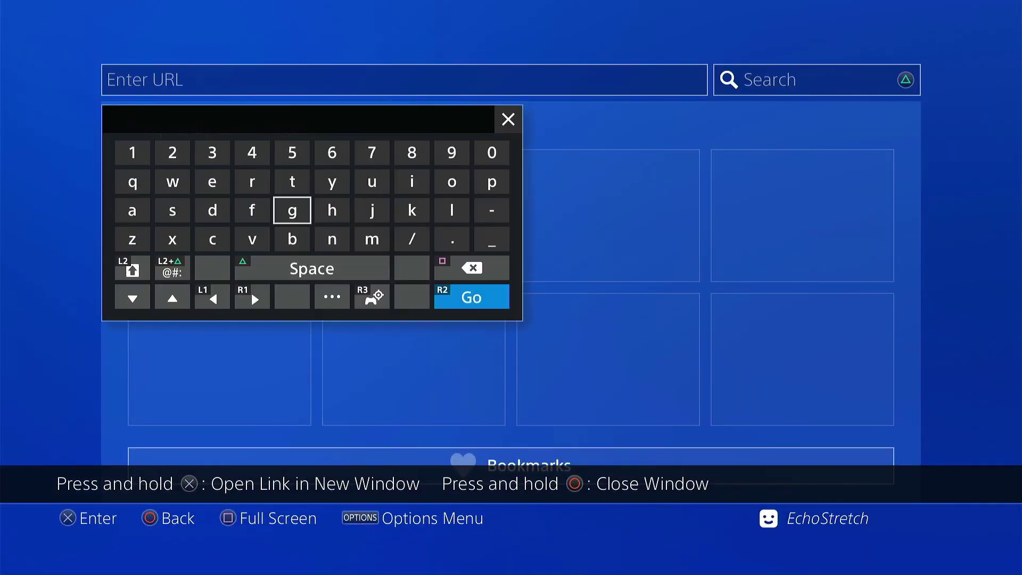
key("Left")
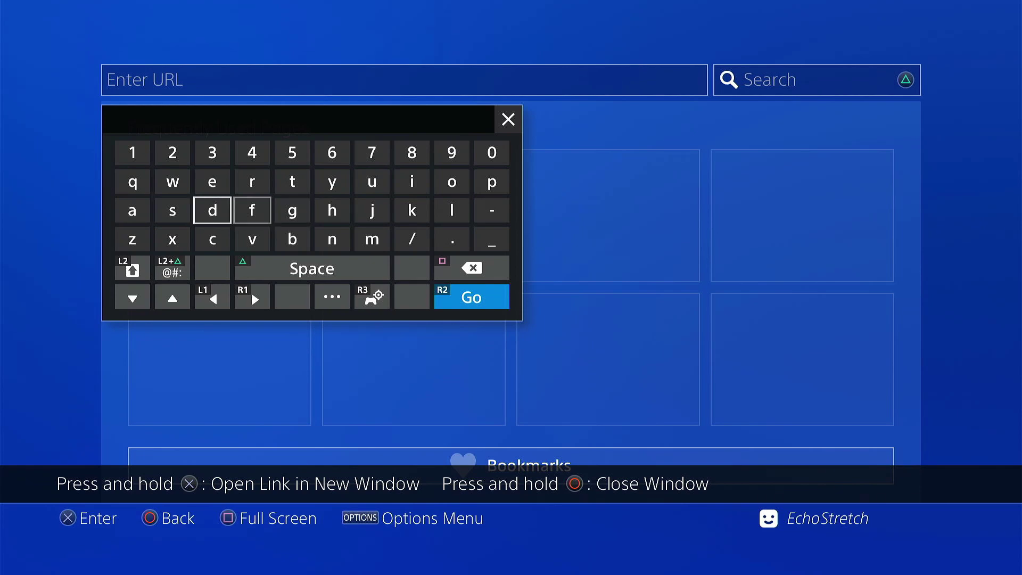
key("Up")
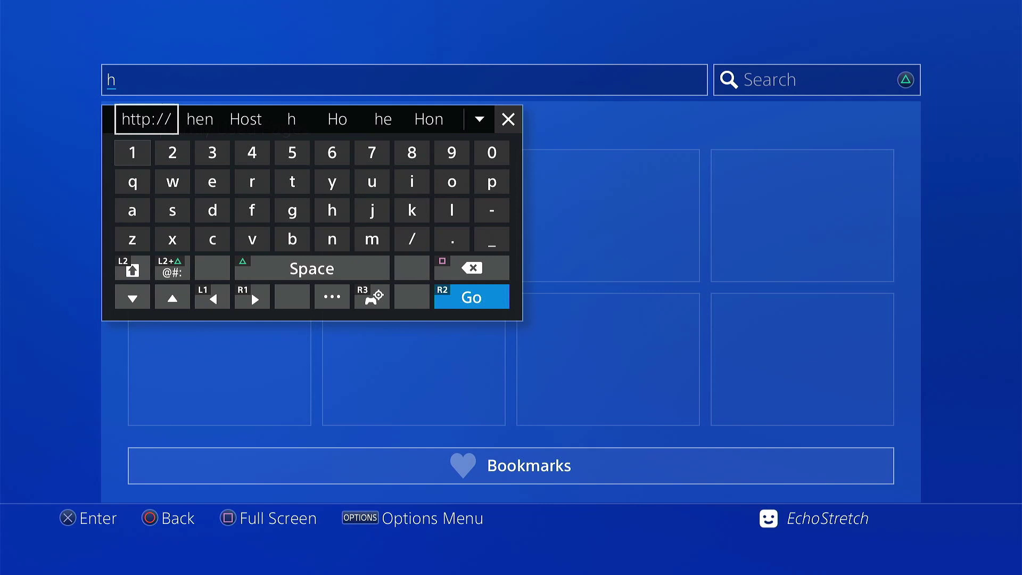
key("Return")
type("6.6")
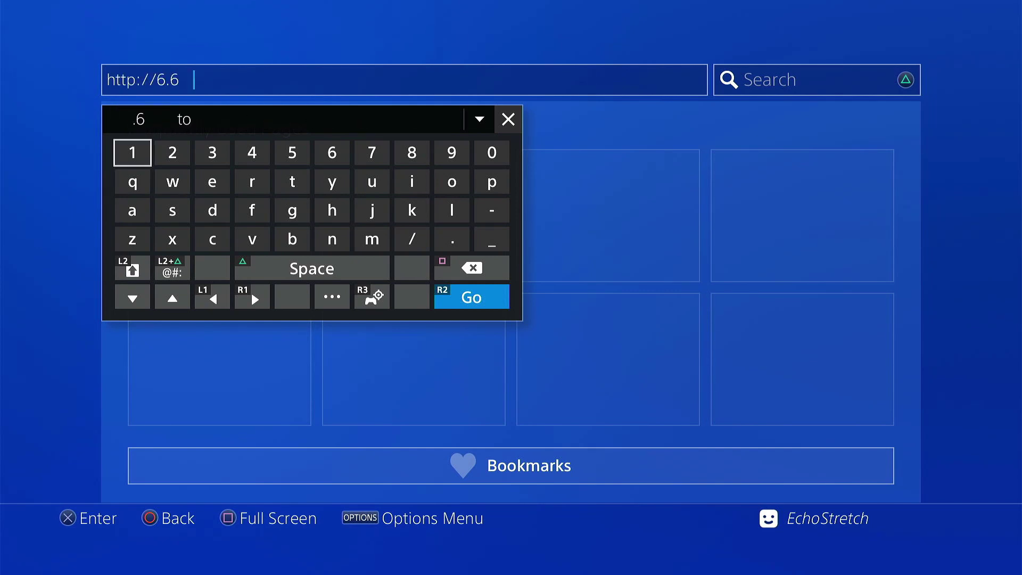
type(".6.6")
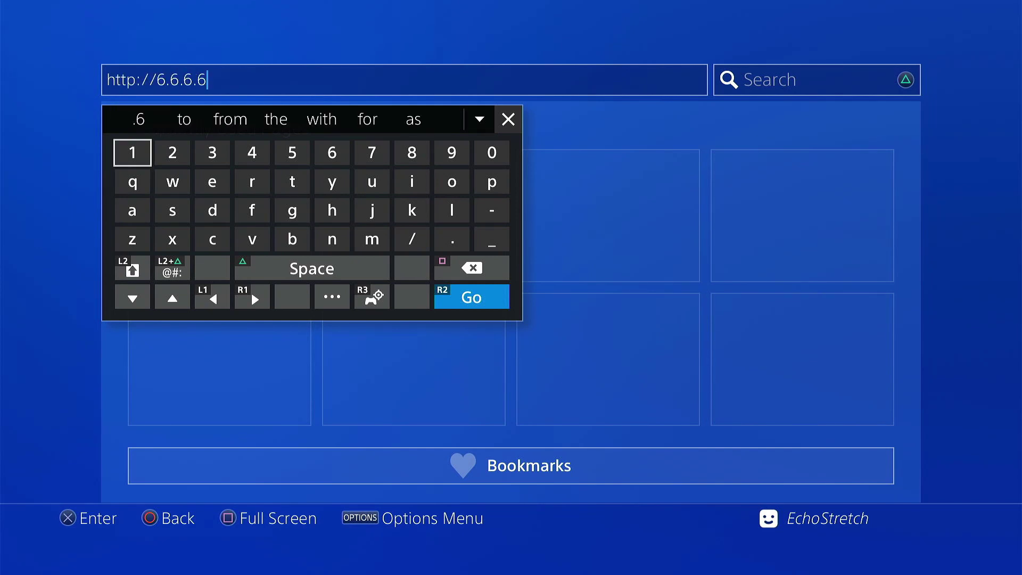
key("Return")
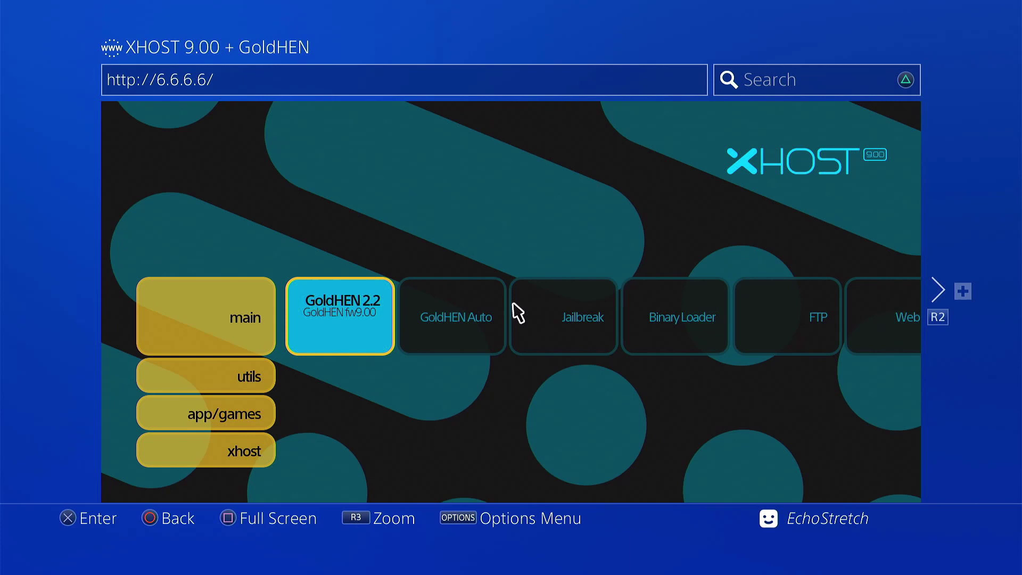
Step: Browse the XHOST page's utils and app/games options, then return to the main category
key("Down")
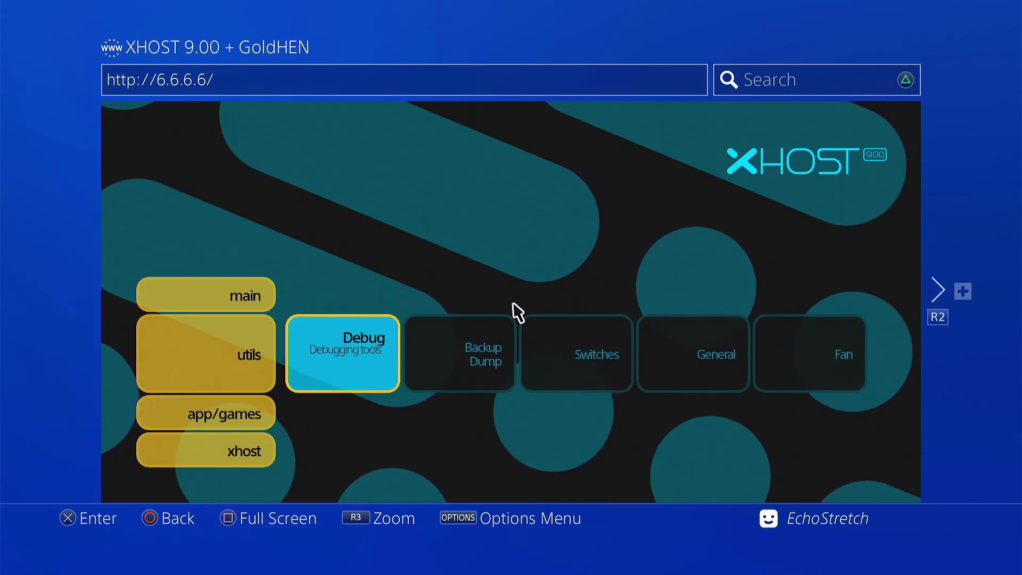
key("Right")
key("Right")
key("Right")
key("Right")
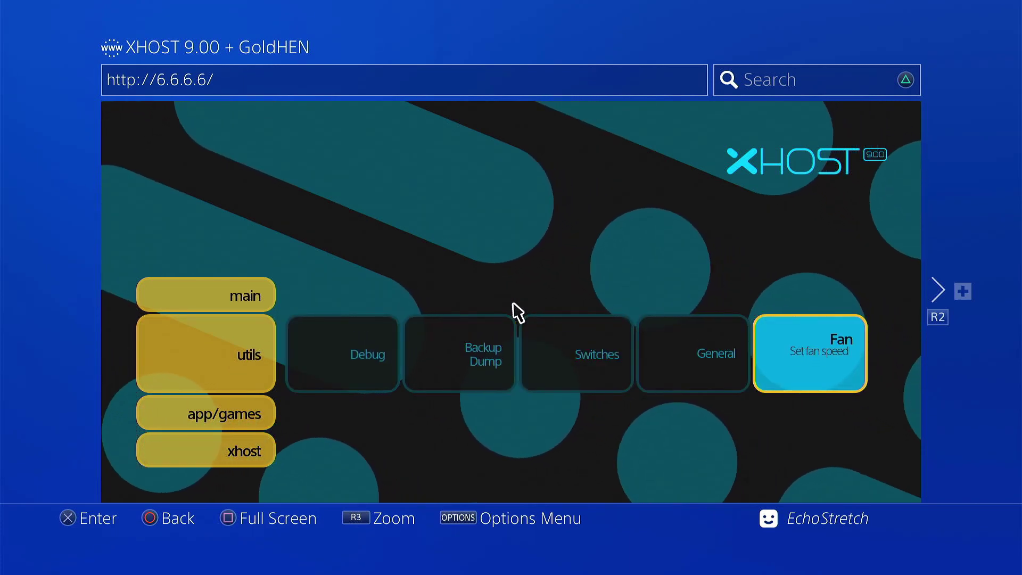
key("Left")
key("Left")
key("Left")
key("Left")
key("Down")
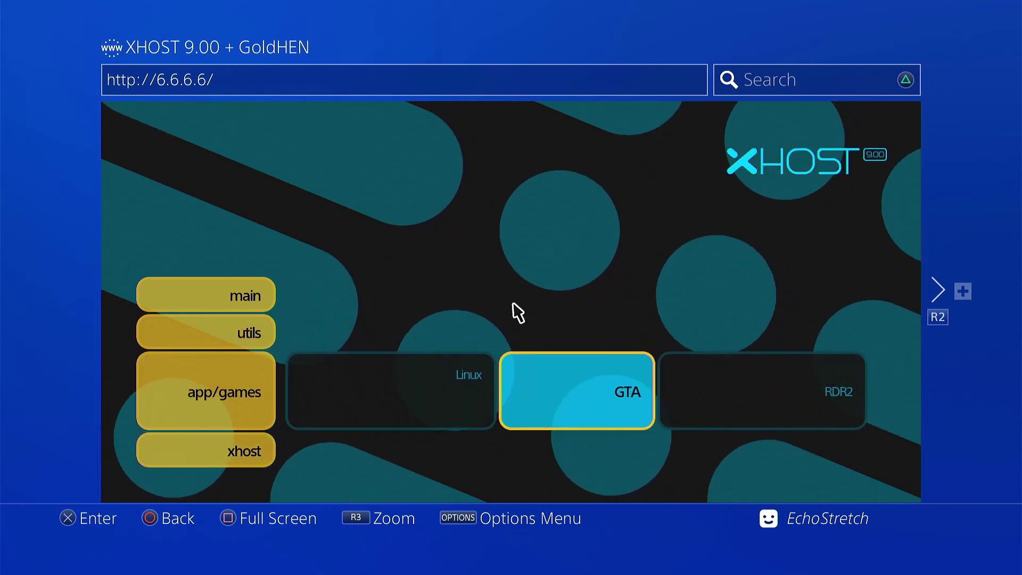
key("Right")
key("Right")
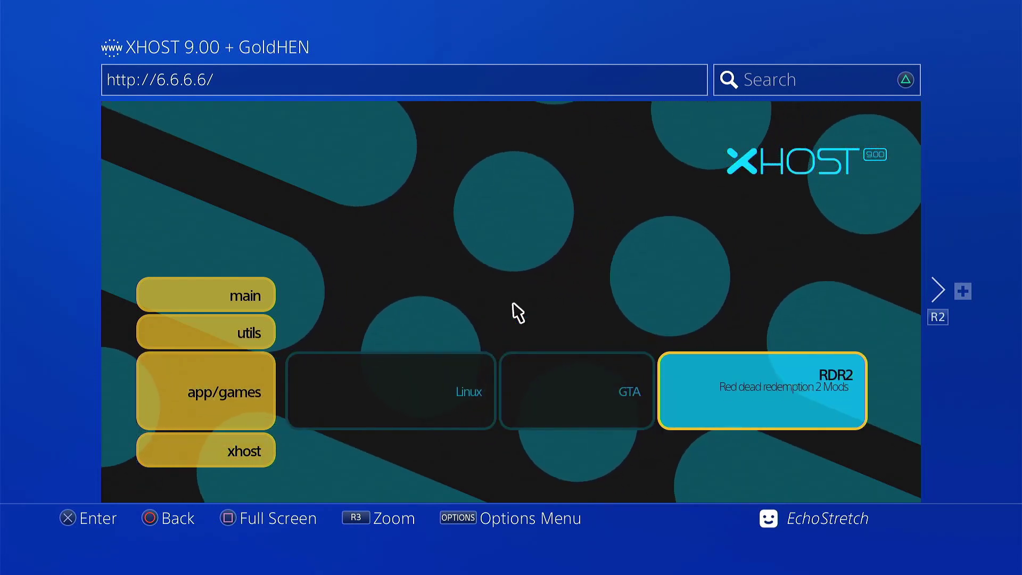
key("Left")
key("Left")
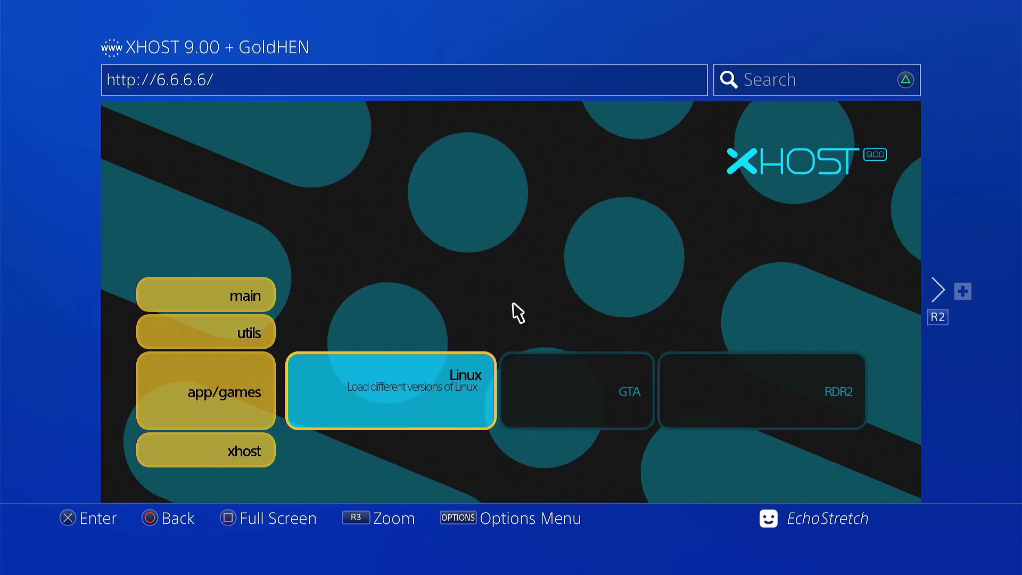
key("Up")
key("Up")
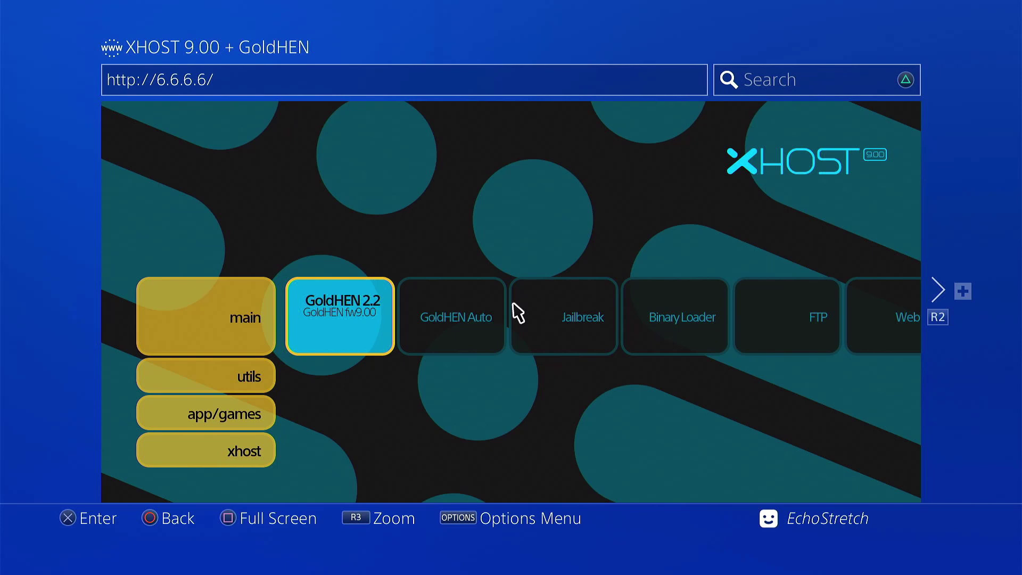
Step: Run the GoldHEN 2.2 payload from the XHOST main tiles
key("Return")
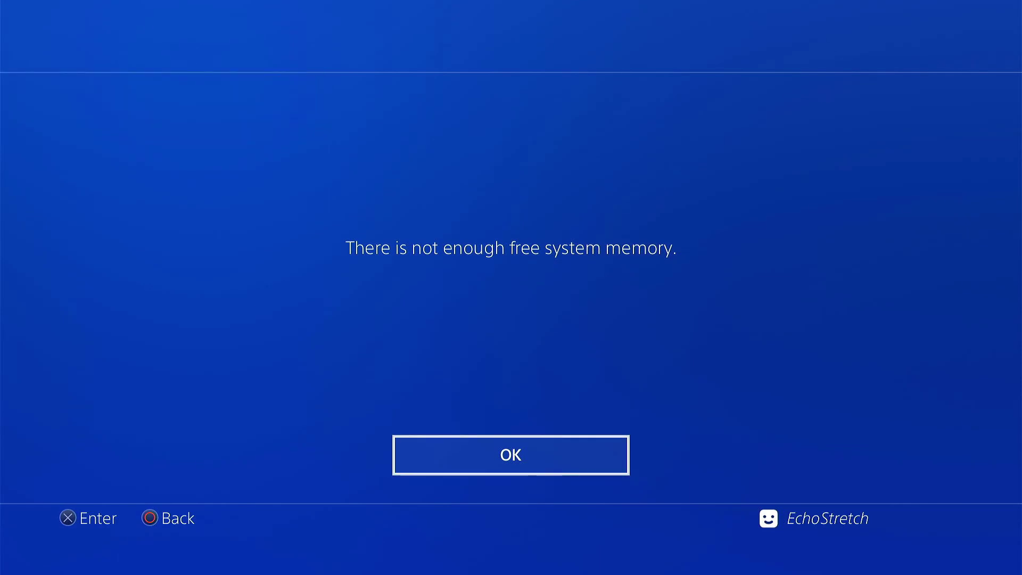
Step: Dismiss the low-memory warning, then browse the main tiles and move through utils to General
key("Return")
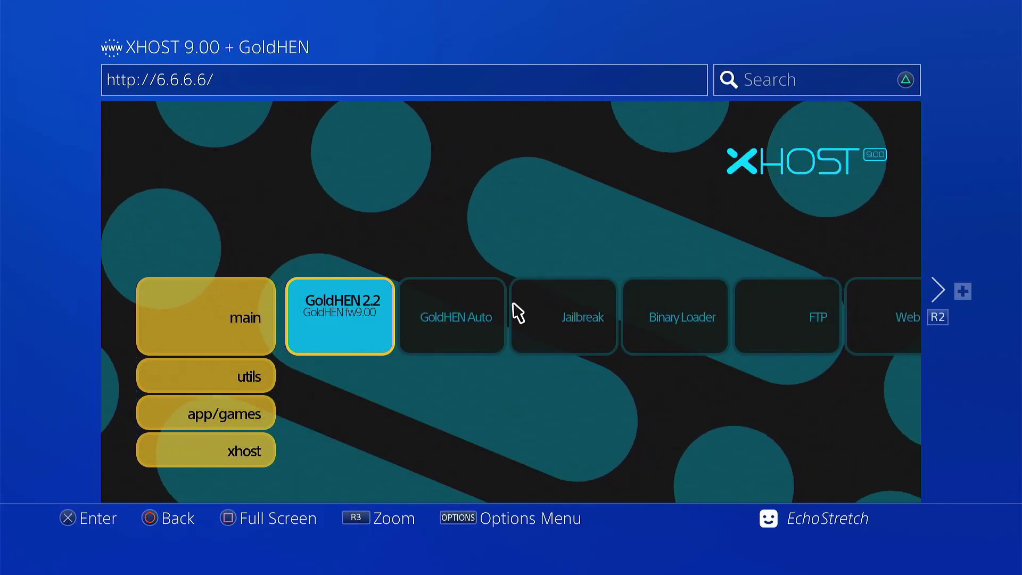
key("Right")
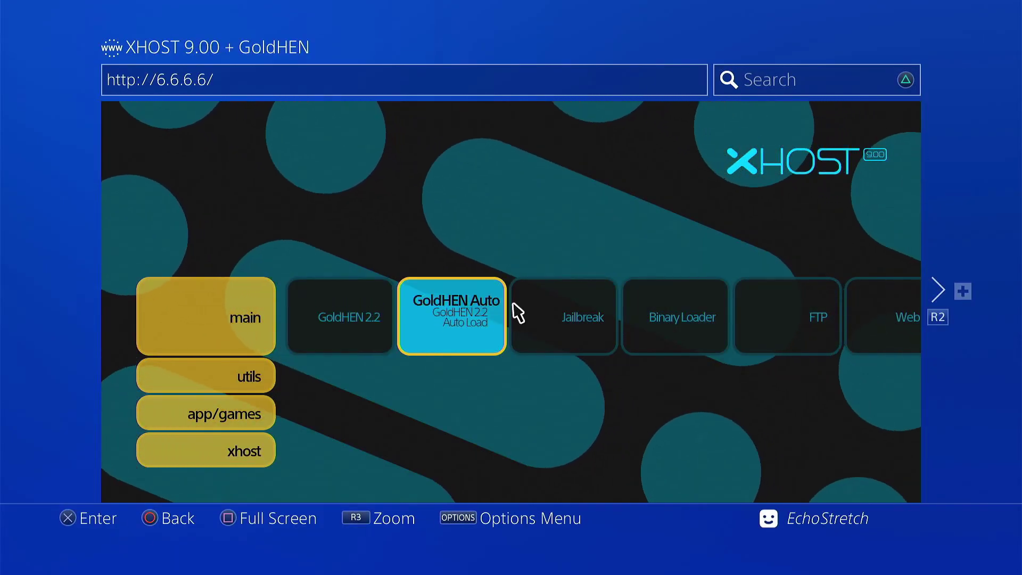
key("Right")
key("Right")
key("Right")
key("Right")
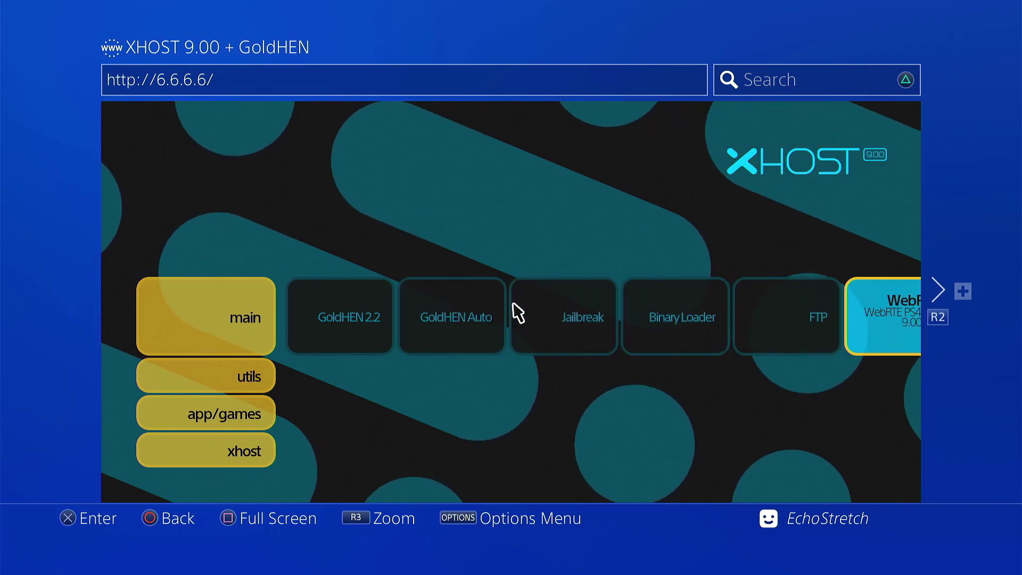
key("Left")
key("Left")
key("Left")
key("Left")
key("Left")
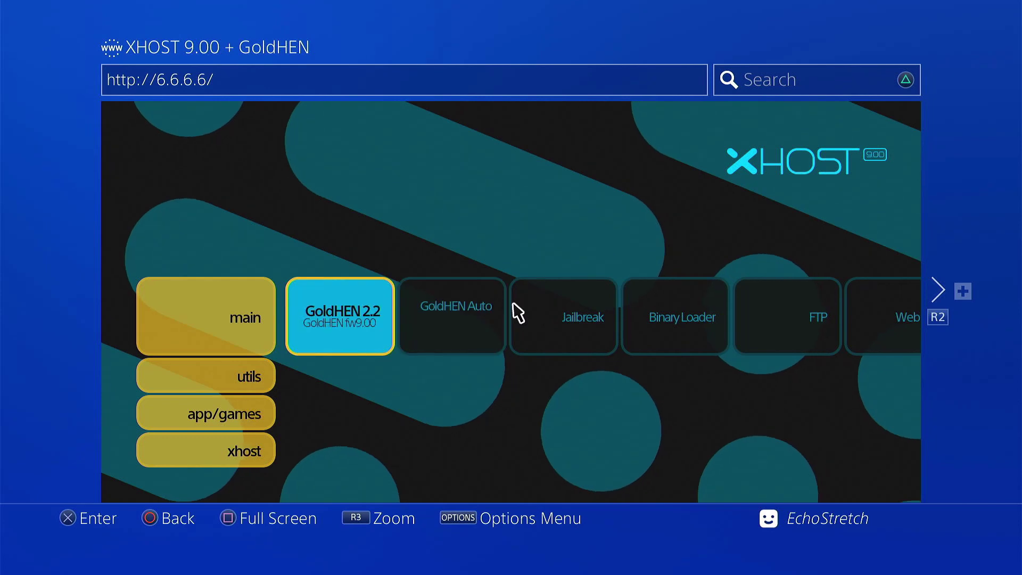
key("Down")
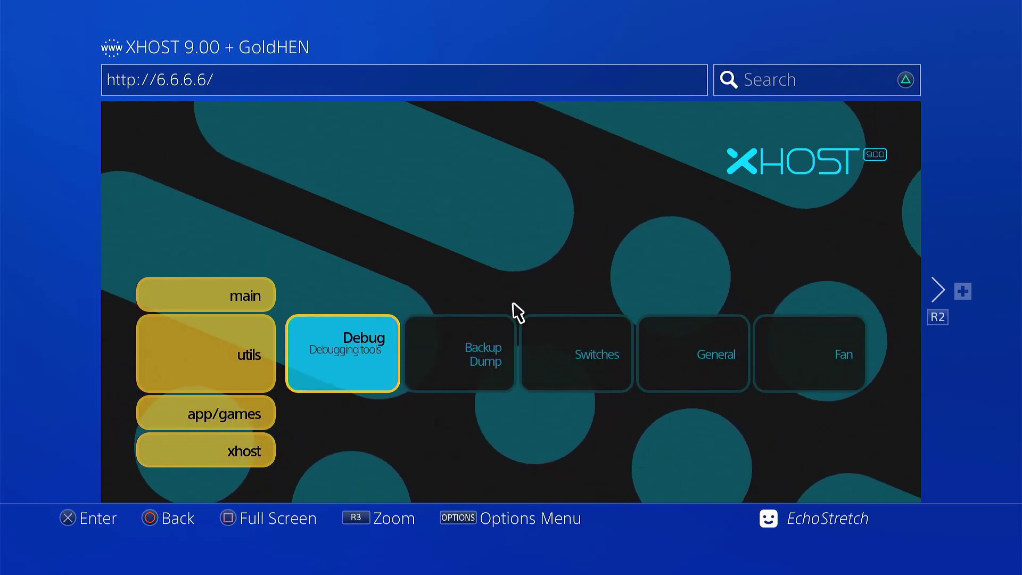
key("Right")
key("Right")
key("Right")
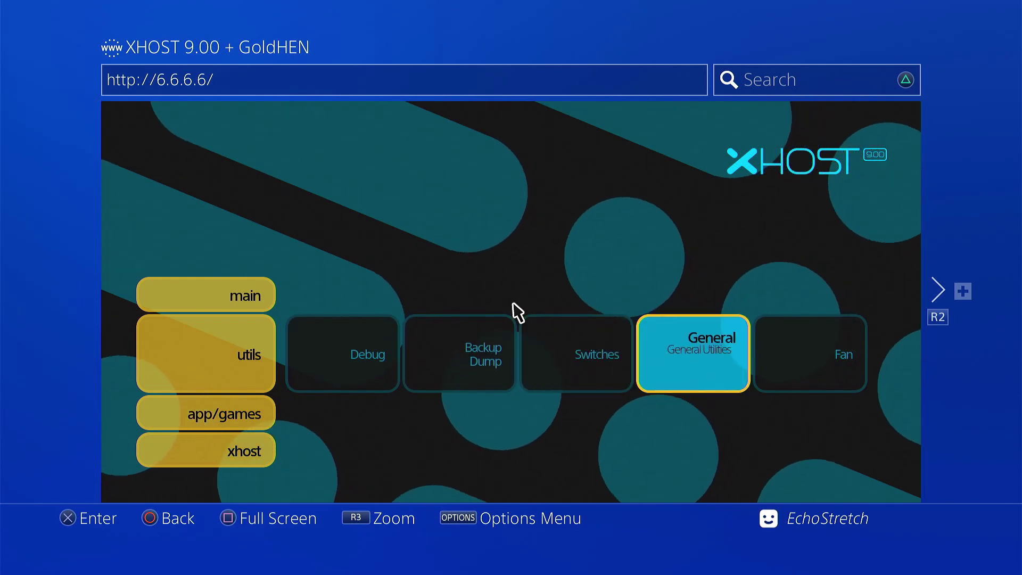
Step: Run the Orbis Toolbox payload from the General utilities list until 'Orbis Toolbox Alpha: 1.0 Loaded!' appears
key("Return")
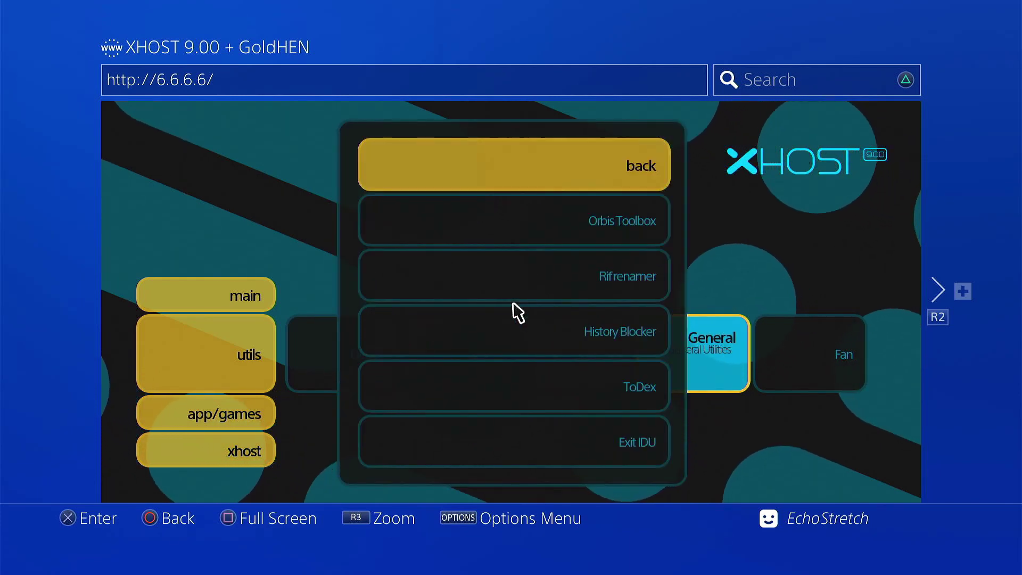
key("Down")
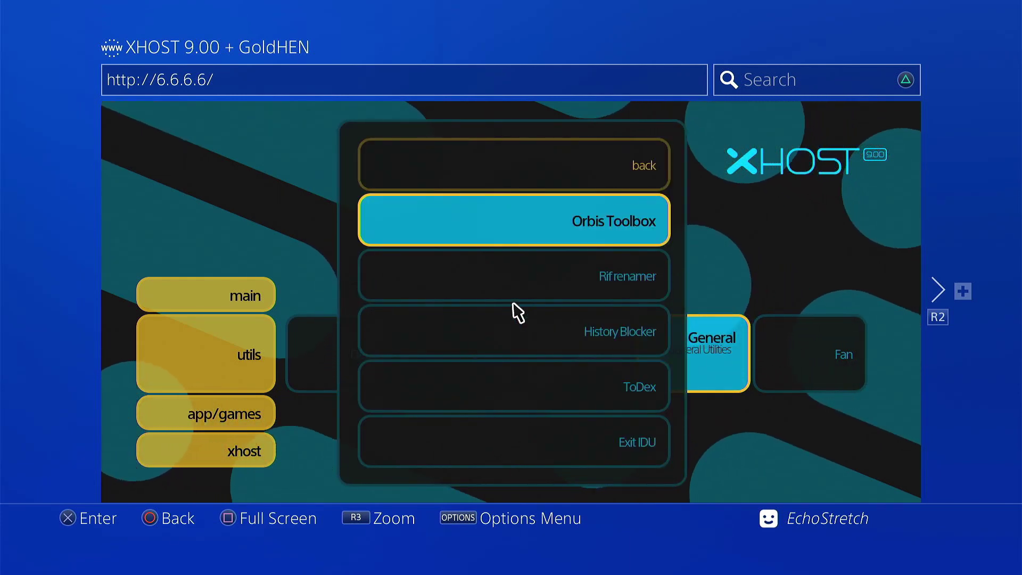
key("Return")
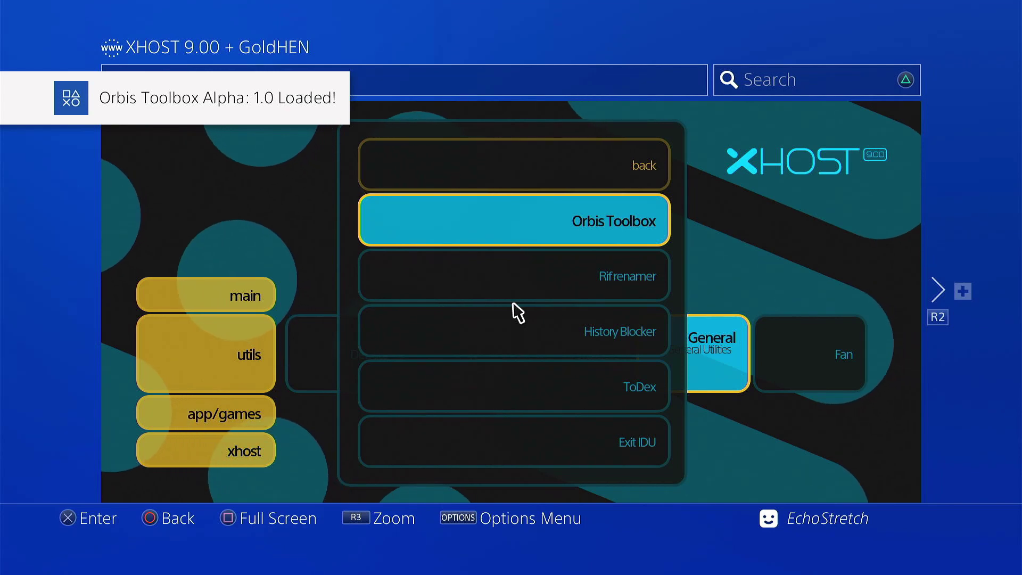
Step: In Settings > GoldHEN, tick Enable FTP Server (port 2121) and Enable BinLoader Server (port 9090)
key("super")
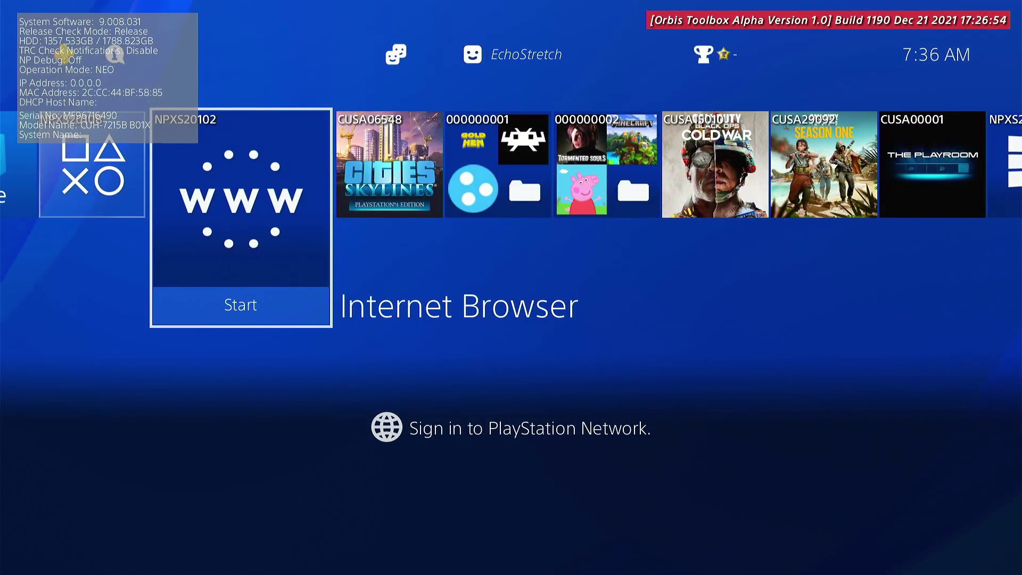
key("Up")
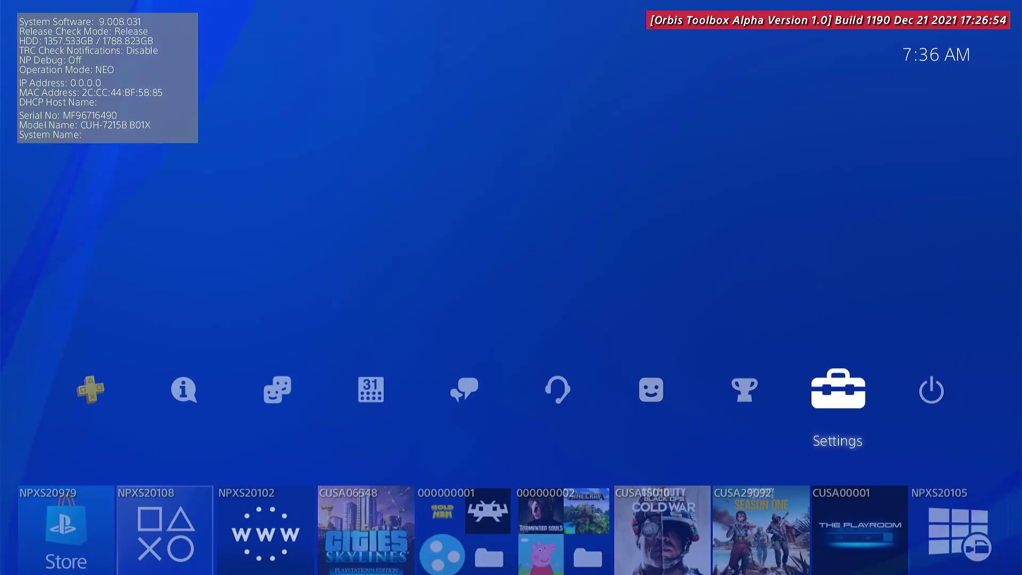
key("Return")
key("Up")
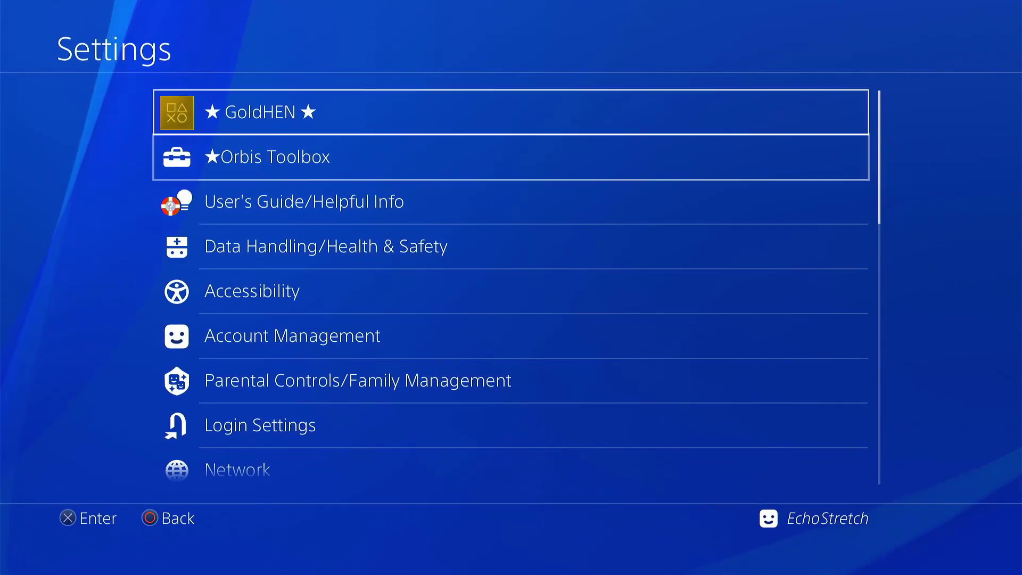
key("Return")
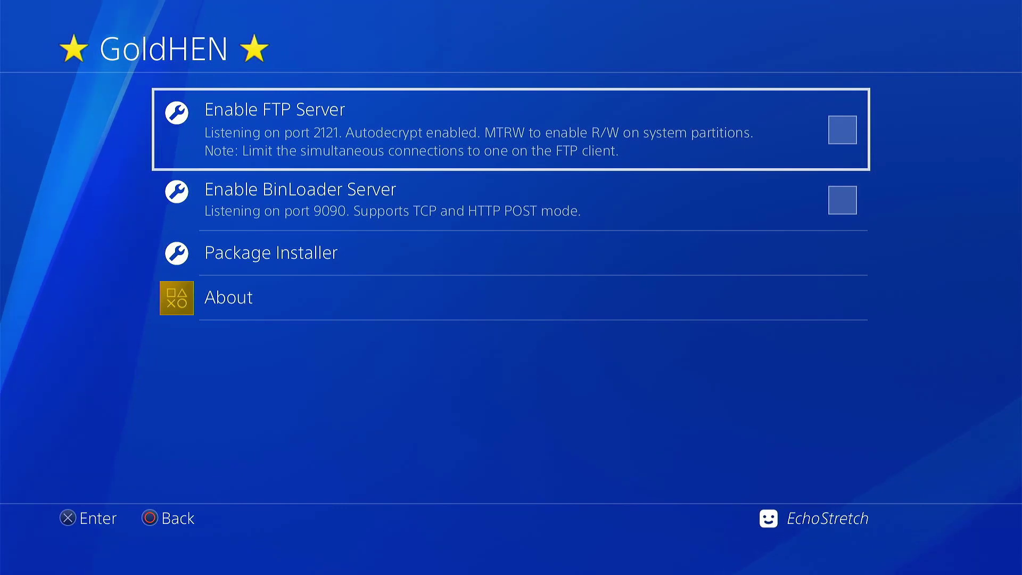
key("Return")
key("Down")
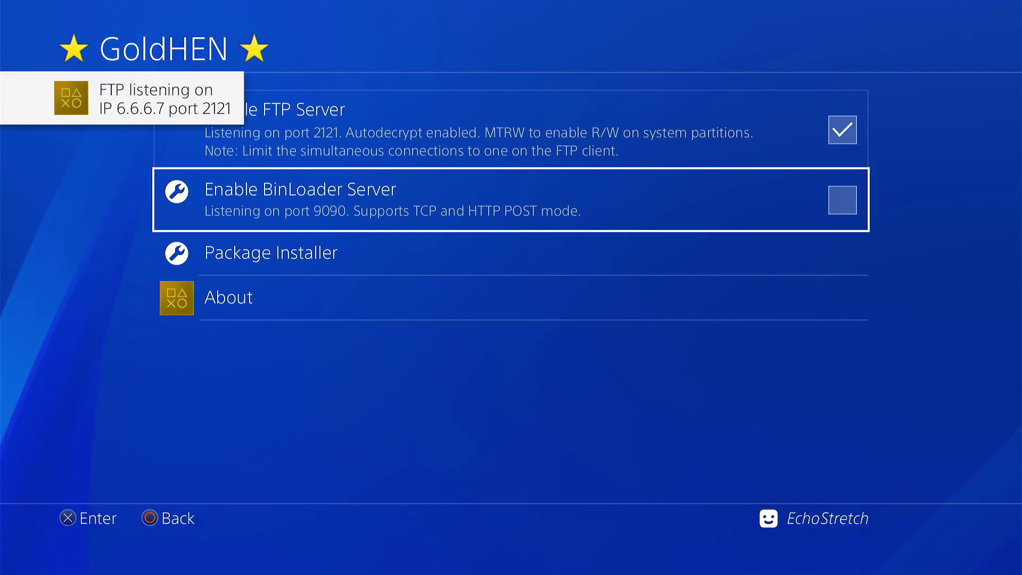
key("Return")
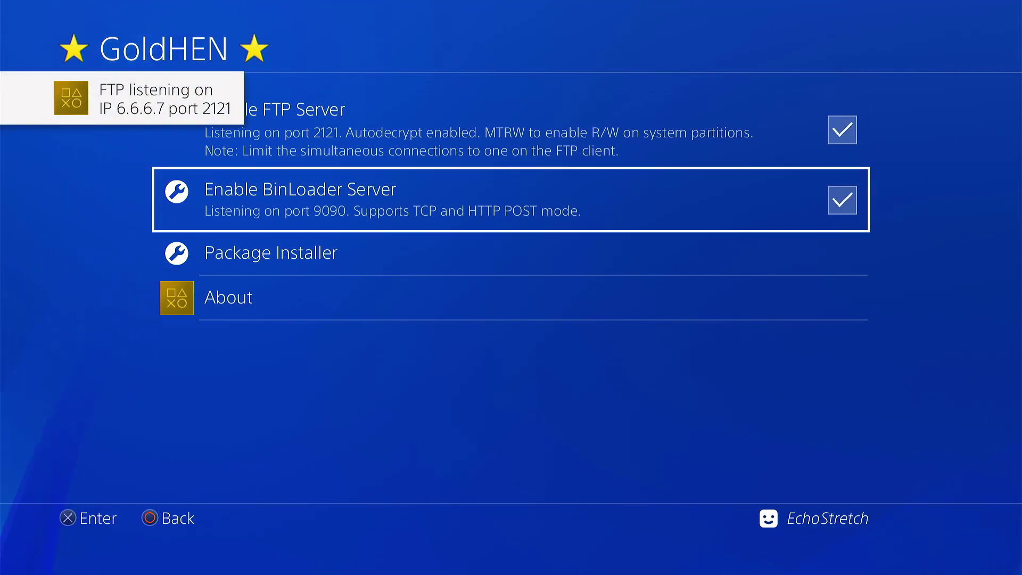
key("Escape")
key("Down")
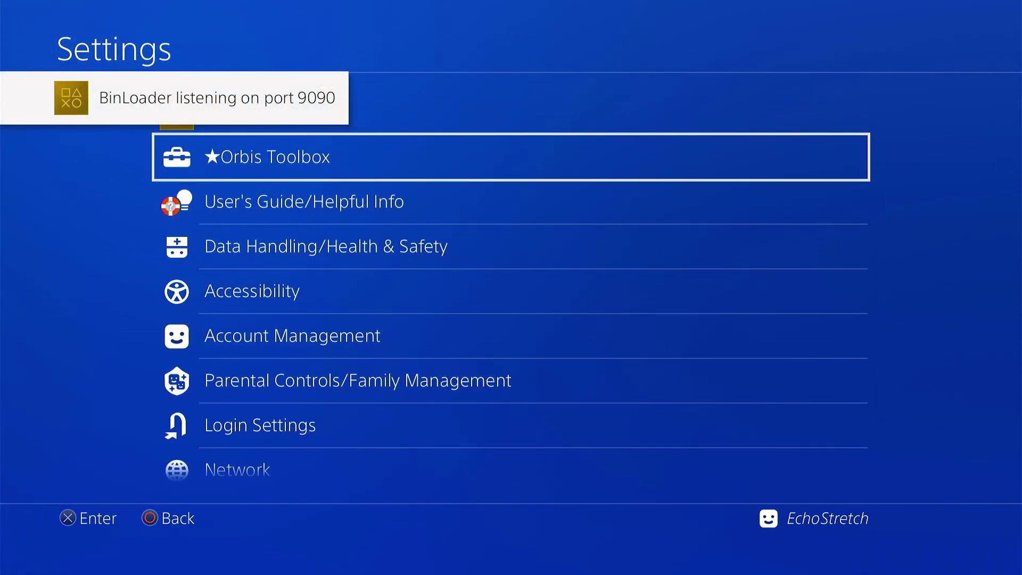
Step: Open the ★Orbis Toolbox entry in Settings to show Package Installer, Daemon Manager and System Settings
key("Return")
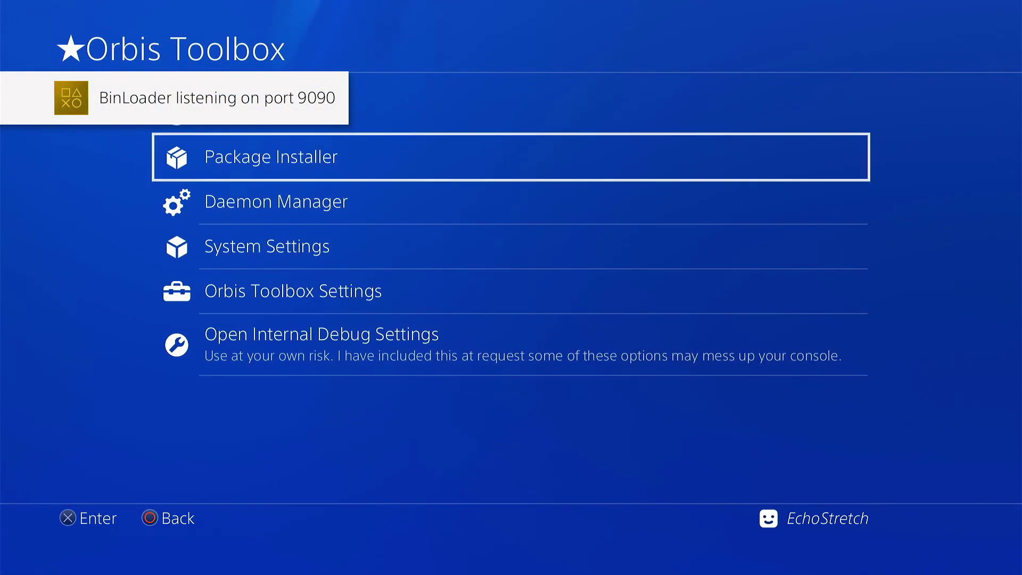